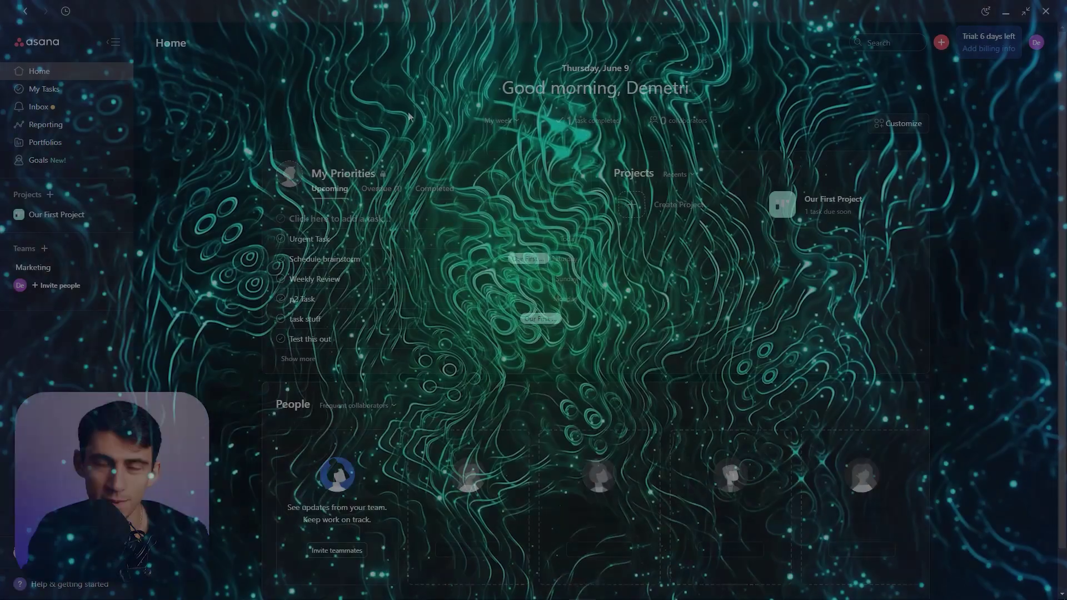
Open a blank New task form on the Home page with the Tab+Q shortcut.
{"action": "key", "text": "tab+q"}
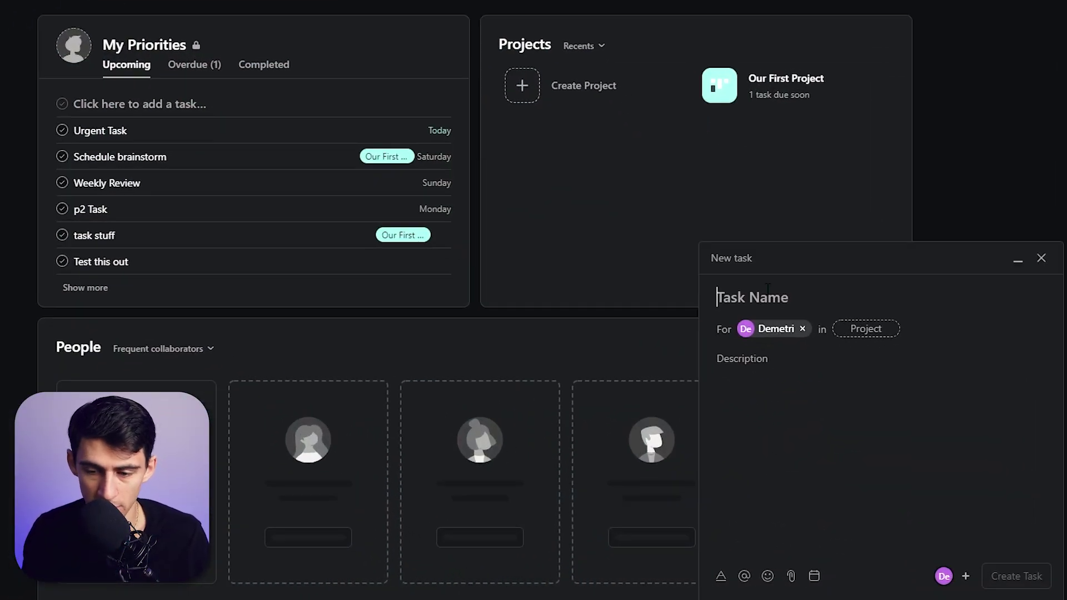
{"action": "type", "text": "Task Here"}
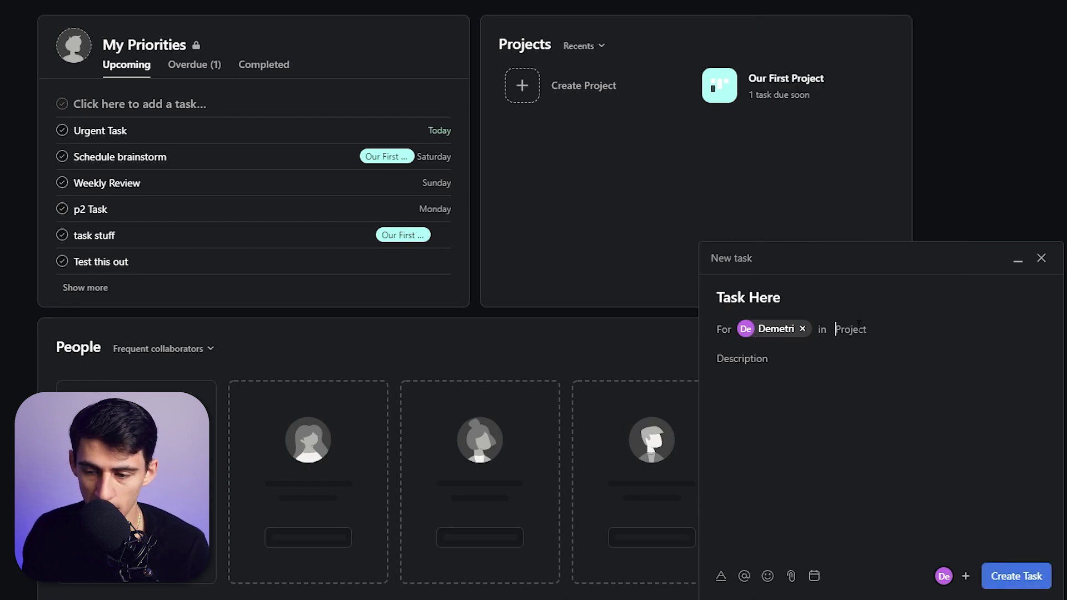
Put the new task in Our First Project with Medium priority and At risk status.
{"action": "left_click", "coordinate": [841, 328]}
{"action": "left_click", "coordinate": [613, 357]}
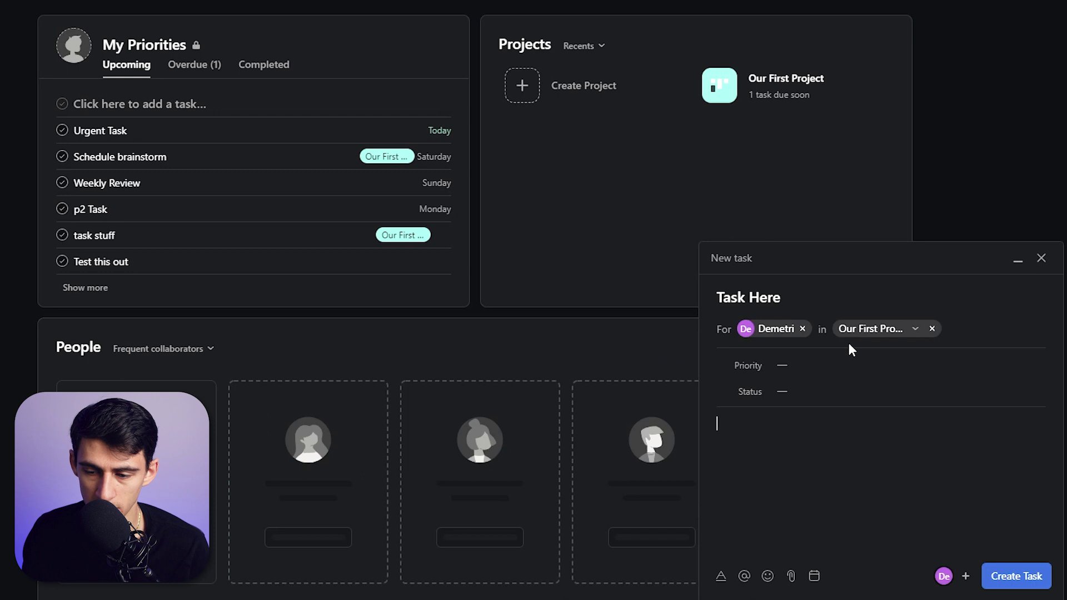
{"action": "left_click", "coordinate": [790, 374]}
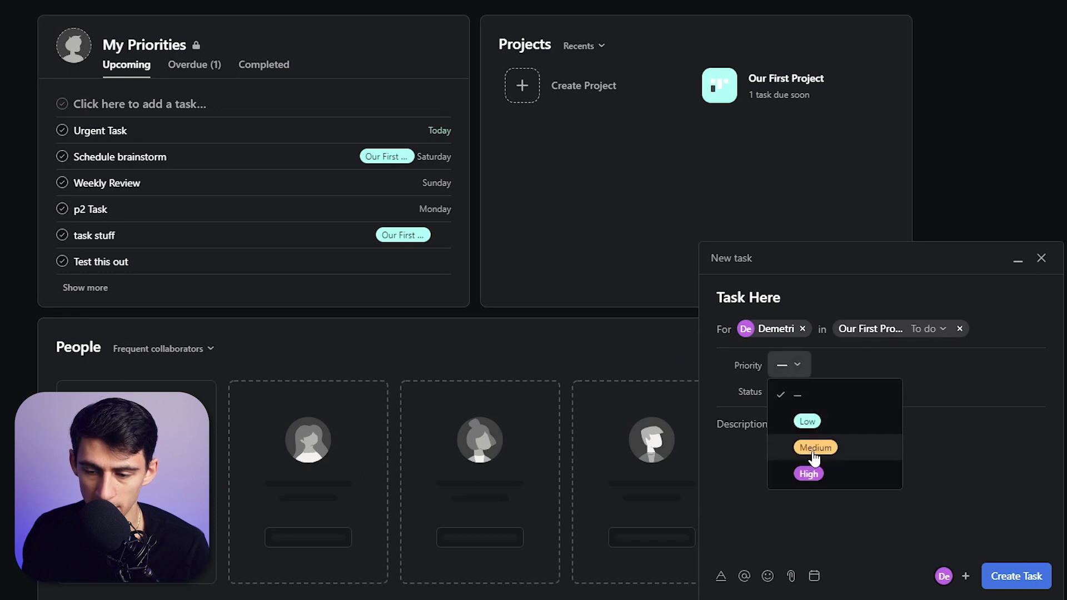
{"action": "left_click", "coordinate": [812, 449]}
{"action": "left_click", "coordinate": [790, 391]}
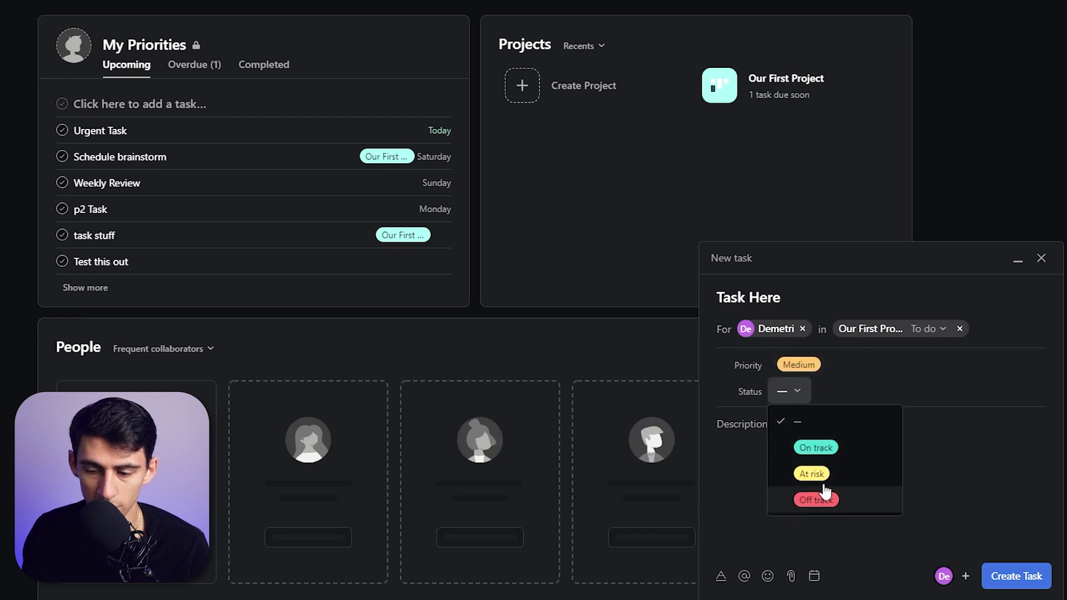
{"action": "left_click", "coordinate": [821, 474]}
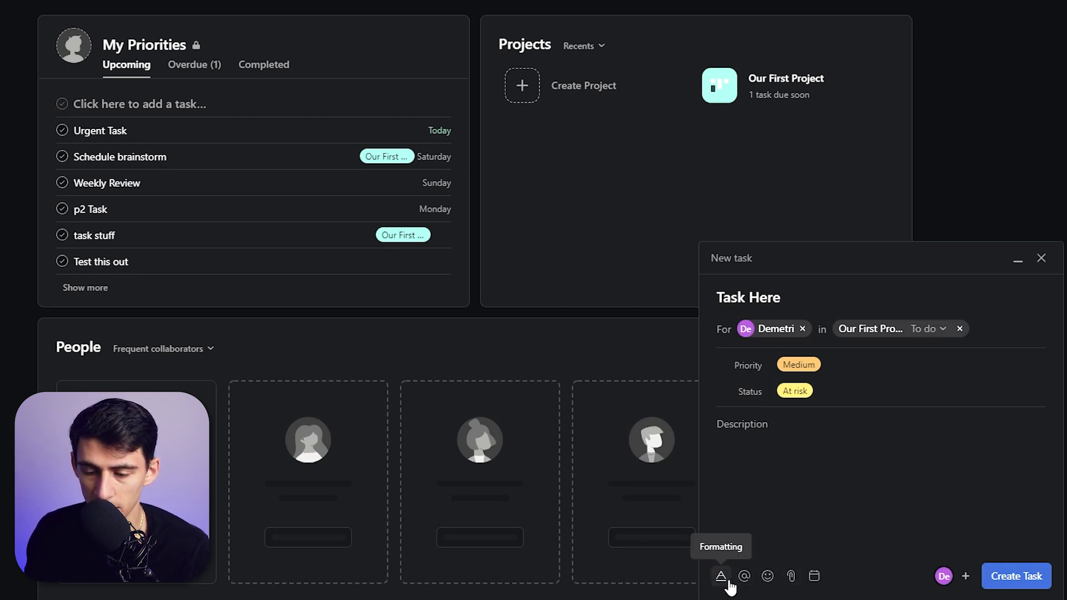
Make the task due today, June 9, and create it.
{"action": "left_click", "coordinate": [813, 575]}
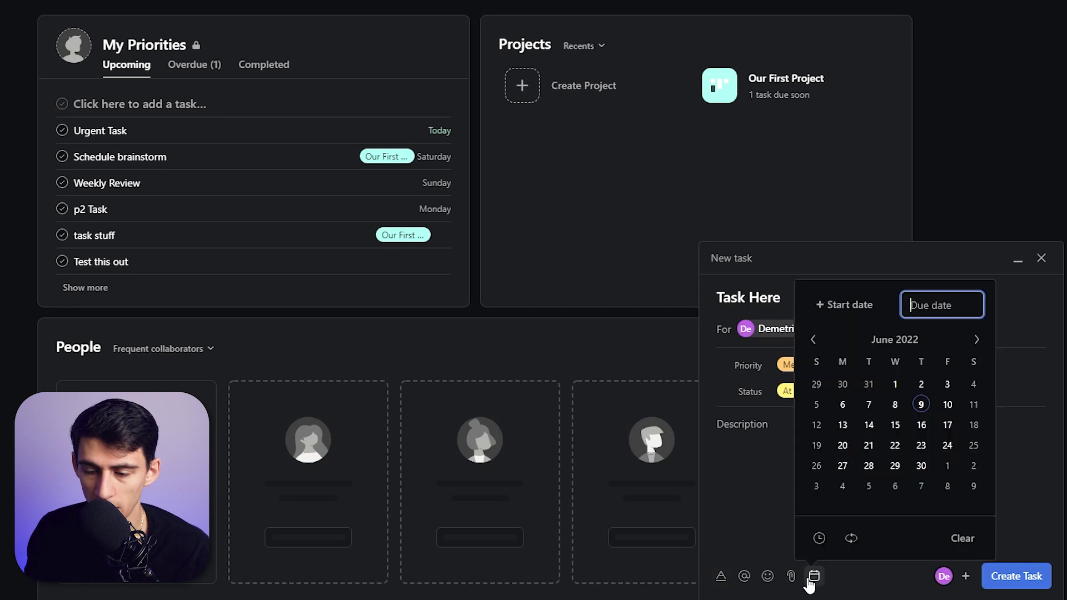
{"action": "left_click", "coordinate": [920, 405]}
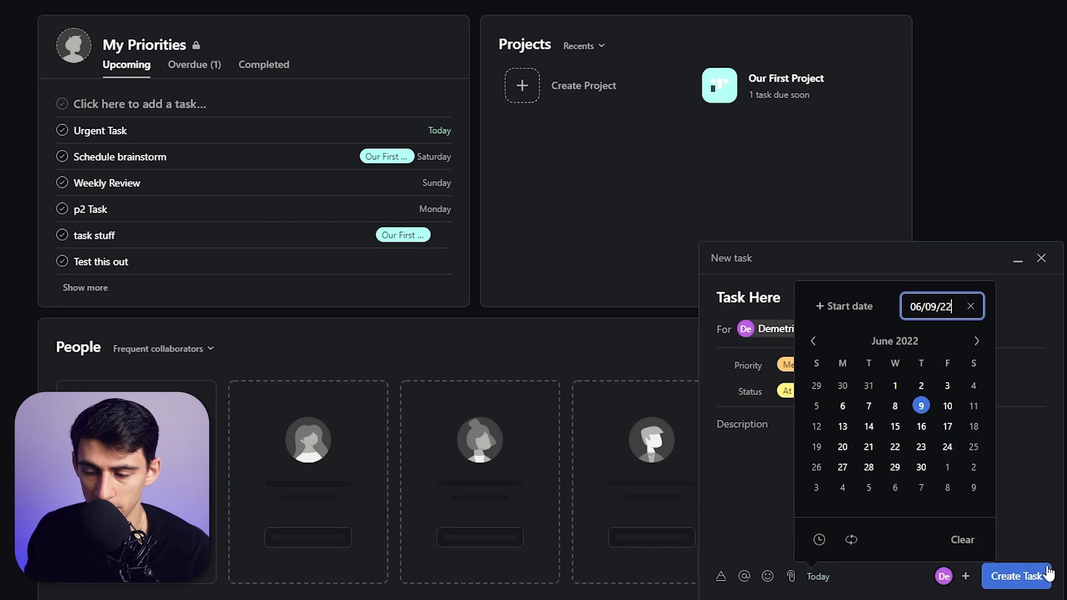
{"action": "left_click", "coordinate": [1037, 495]}
{"action": "left_click", "coordinate": [1016, 576]}
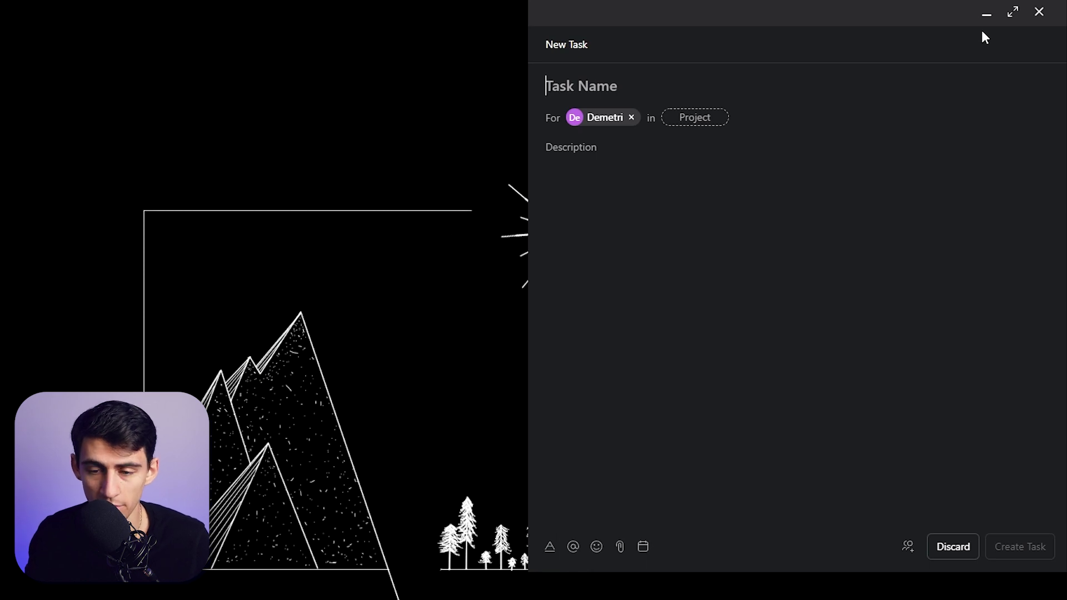
{"action": "type", "text": "Quick ad"}
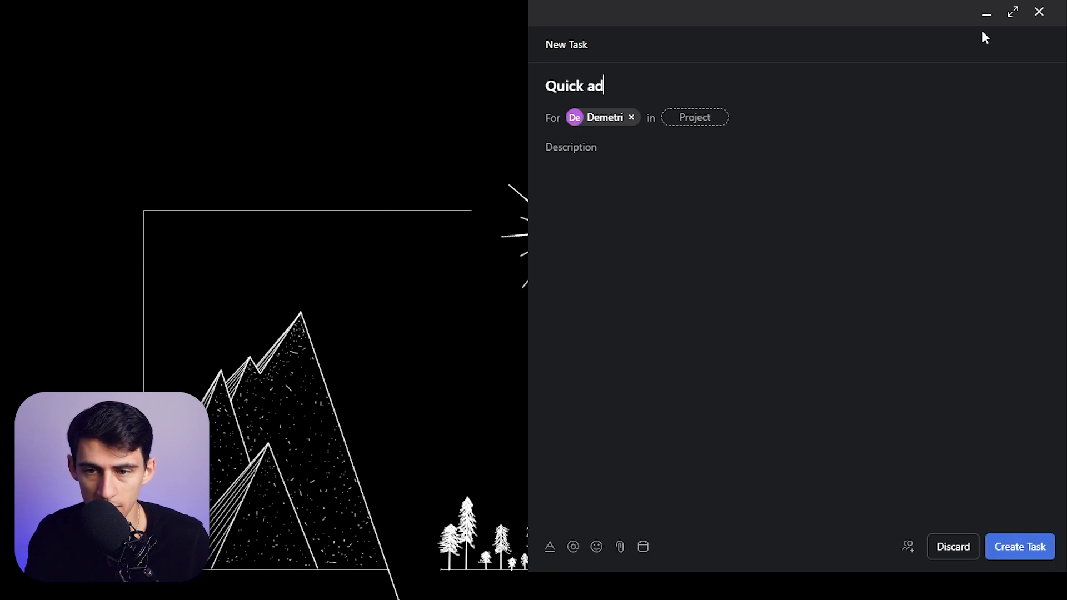
{"action": "type", "text": "d task"}
Create Quick add task in Our First Project with Medium priority and At risk status.
{"action": "left_click", "coordinate": [724, 154]}
{"action": "left_click", "coordinate": [617, 154]}
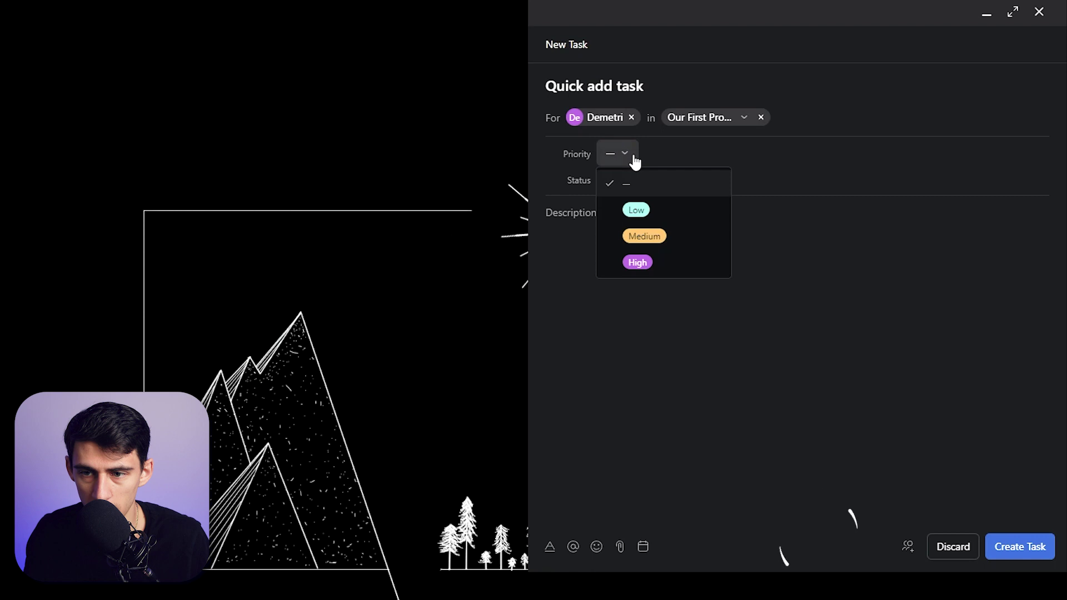
{"action": "left_click", "coordinate": [643, 236]}
{"action": "left_click", "coordinate": [619, 180]}
{"action": "left_click", "coordinate": [640, 262]}
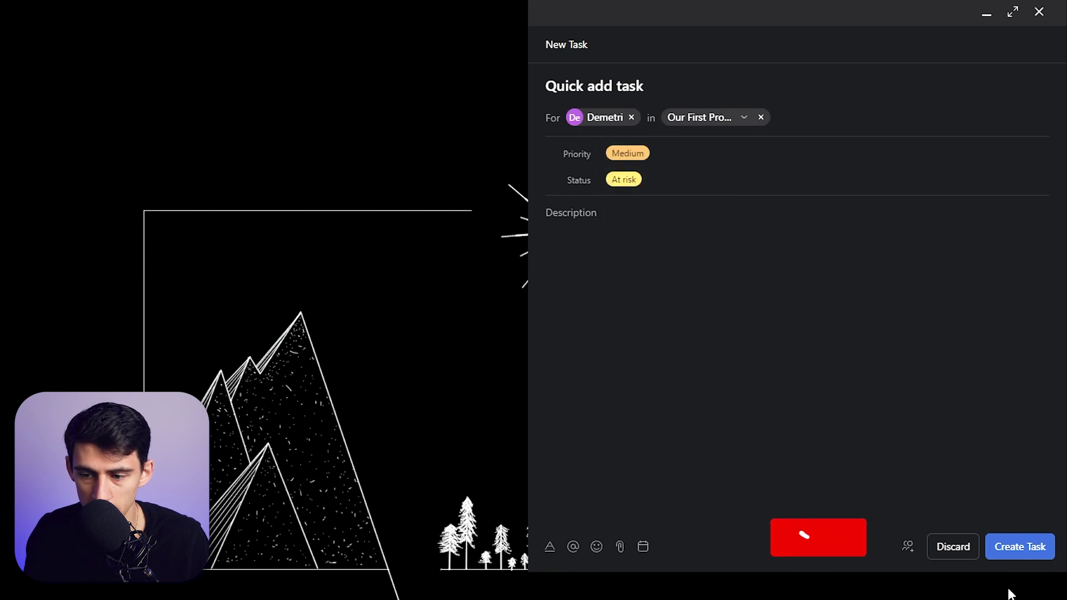
{"action": "left_click", "coordinate": [907, 546]}
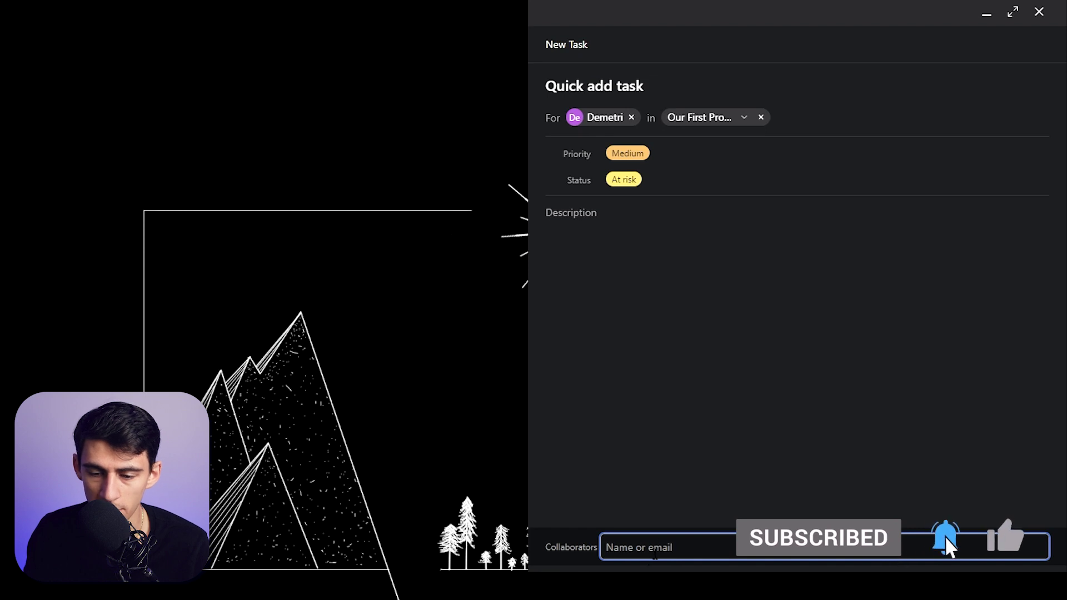
{"action": "left_click", "coordinate": [705, 462]}
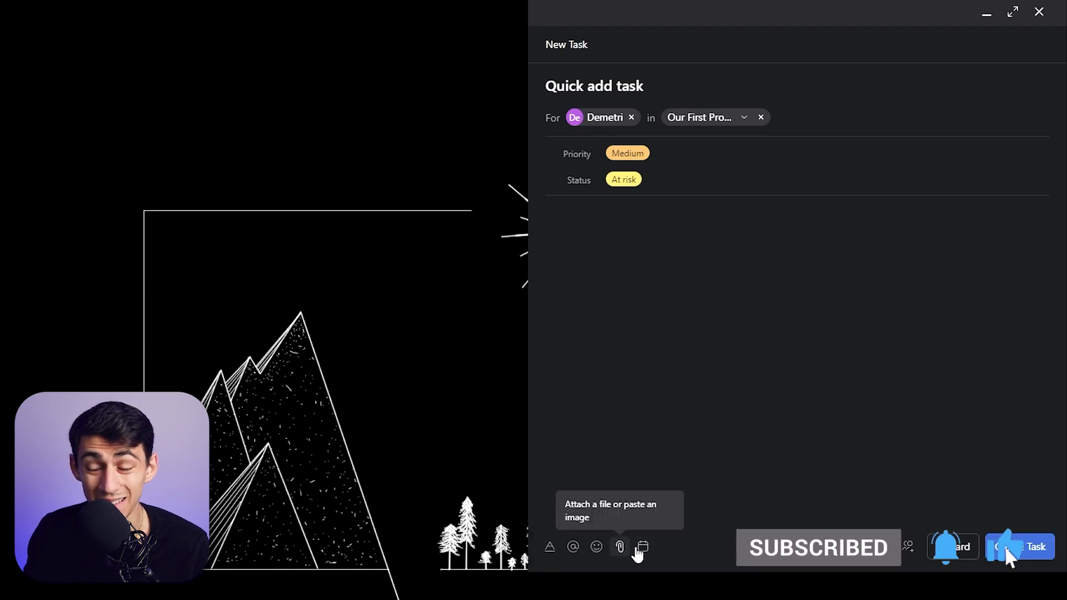
{"action": "left_click", "coordinate": [1016, 546]}
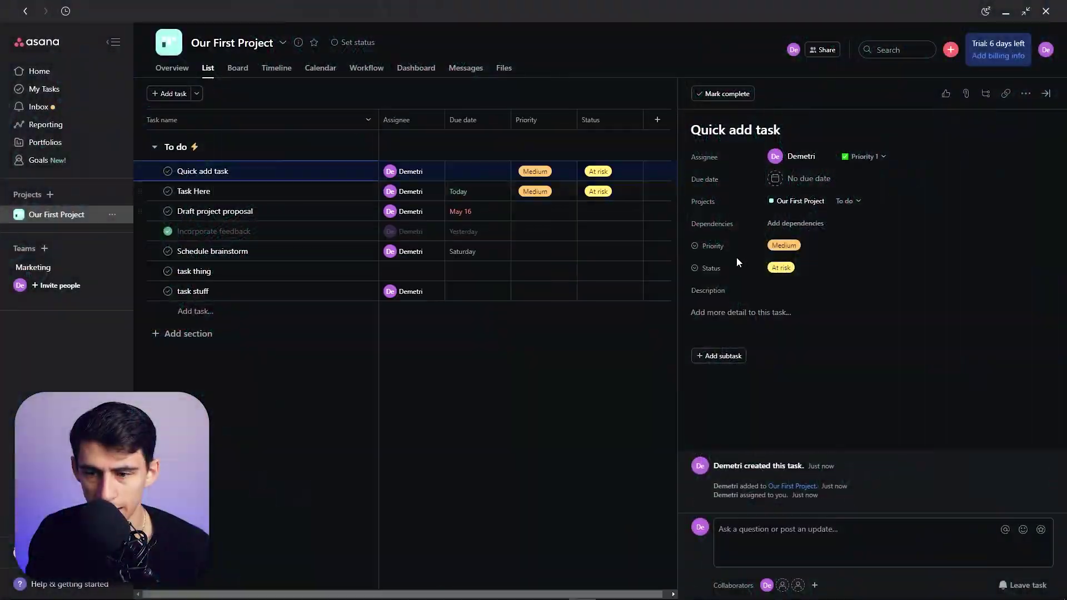
Make Quick add task blocked by Task Here, cancelling the blocked-task completion warning.
{"action": "left_click", "coordinate": [775, 227]}
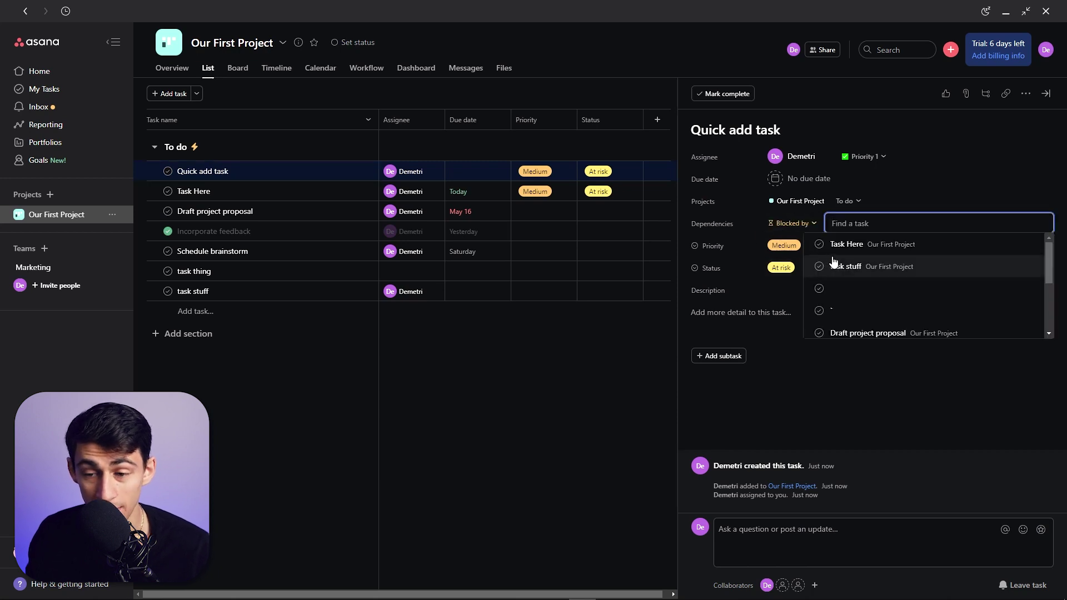
{"action": "left_click", "coordinate": [846, 245]}
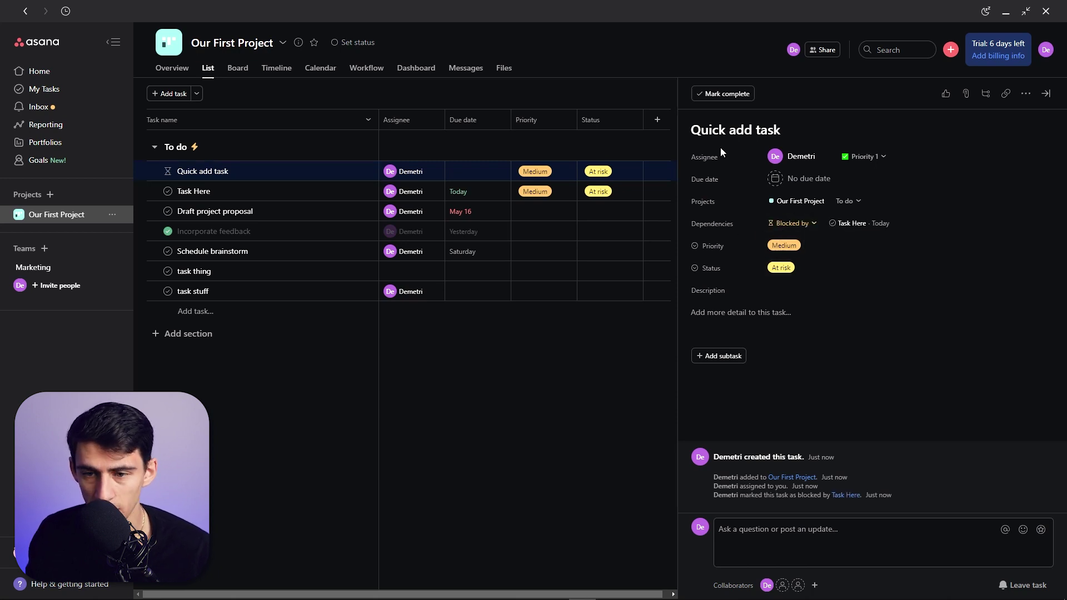
{"action": "left_click", "coordinate": [727, 95]}
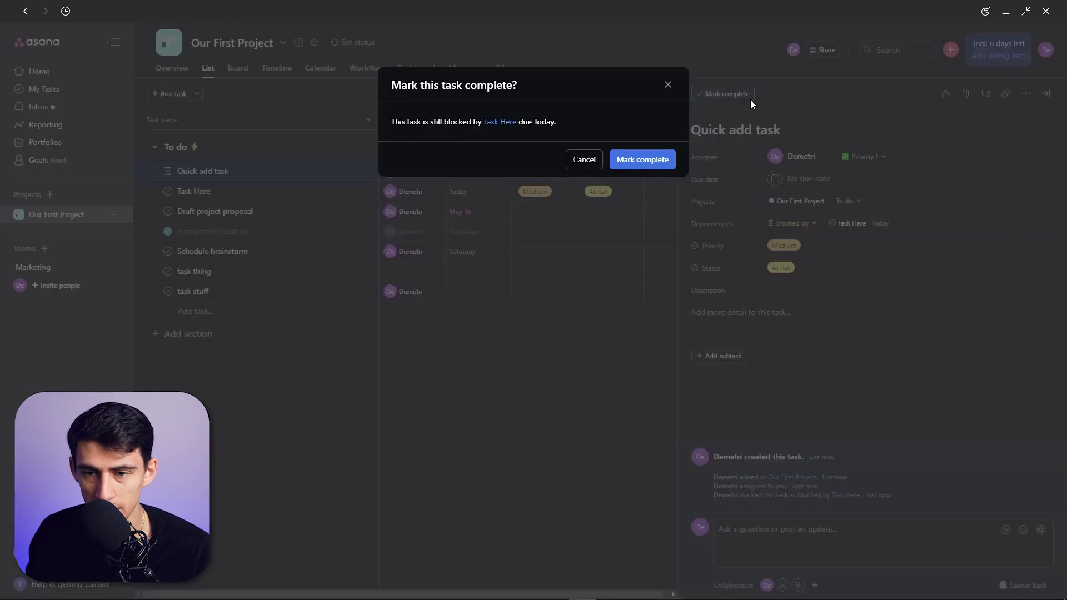
{"action": "mouse_move", "coordinate": [399, 122]}
{"action": "left_mouse_down"}
{"action": "mouse_move", "coordinate": [518, 121]}
{"action": "mouse_move", "coordinate": [579, 139]}
{"action": "left_mouse_up"}
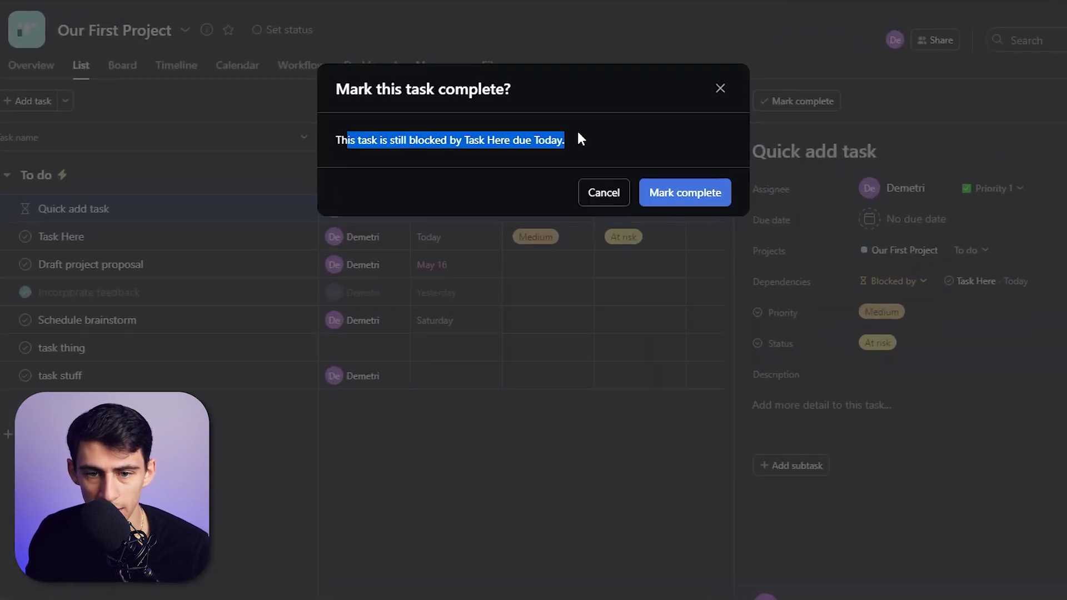
{"action": "left_click_drag", "start_coordinate": [424, 140], "coordinate": [606, 203]}
{"action": "left_click", "coordinate": [605, 196]}
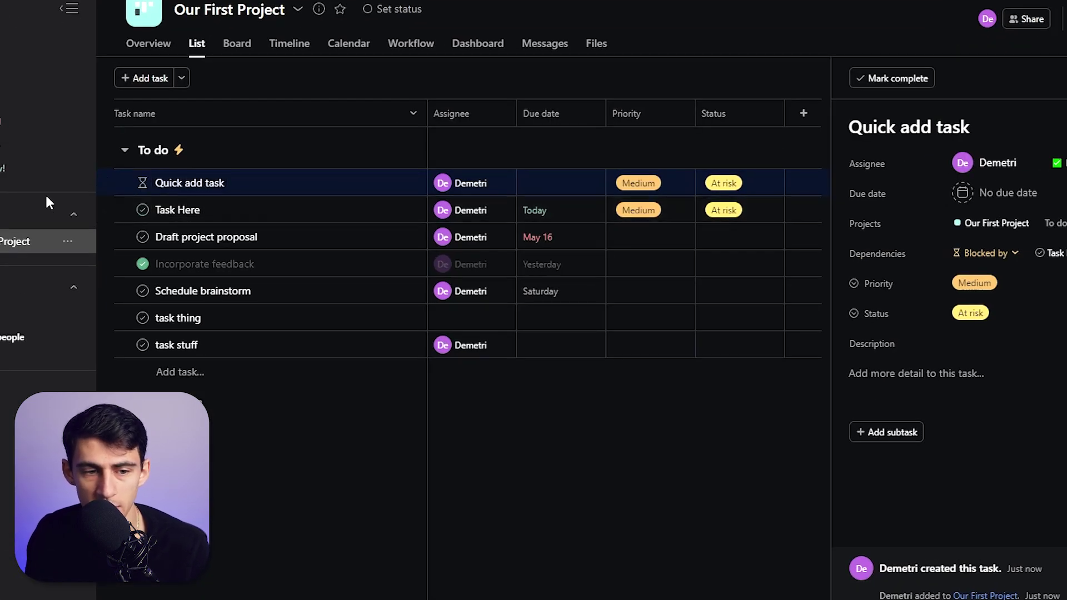
Mark Task Here and Quick add task complete and close the task details.
{"action": "left_click", "coordinate": [143, 211]}
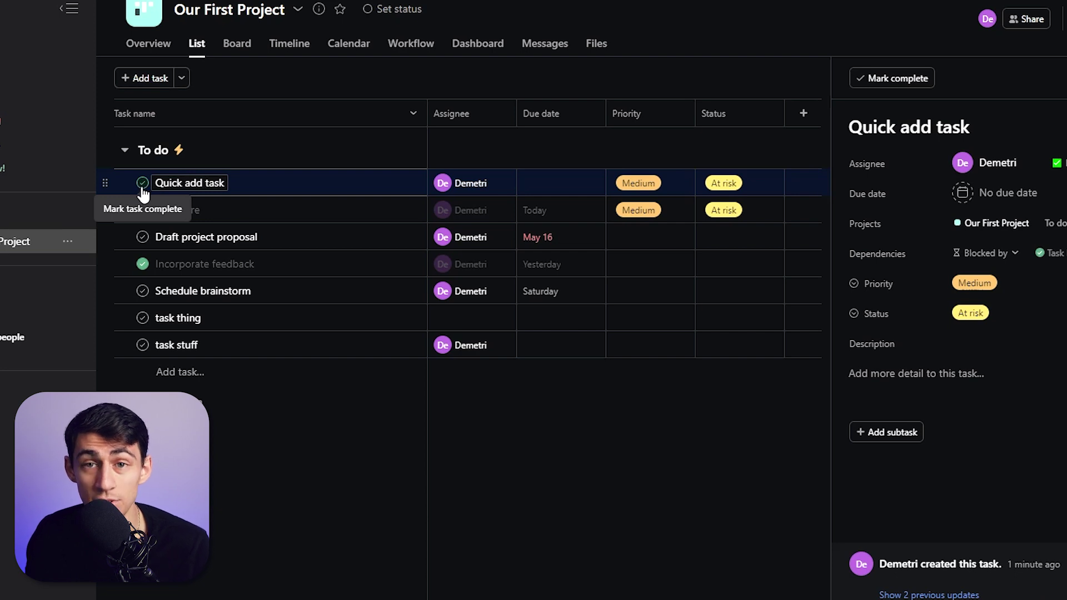
{"action": "left_click", "coordinate": [142, 187]}
{"action": "left_click", "coordinate": [300, 388]}
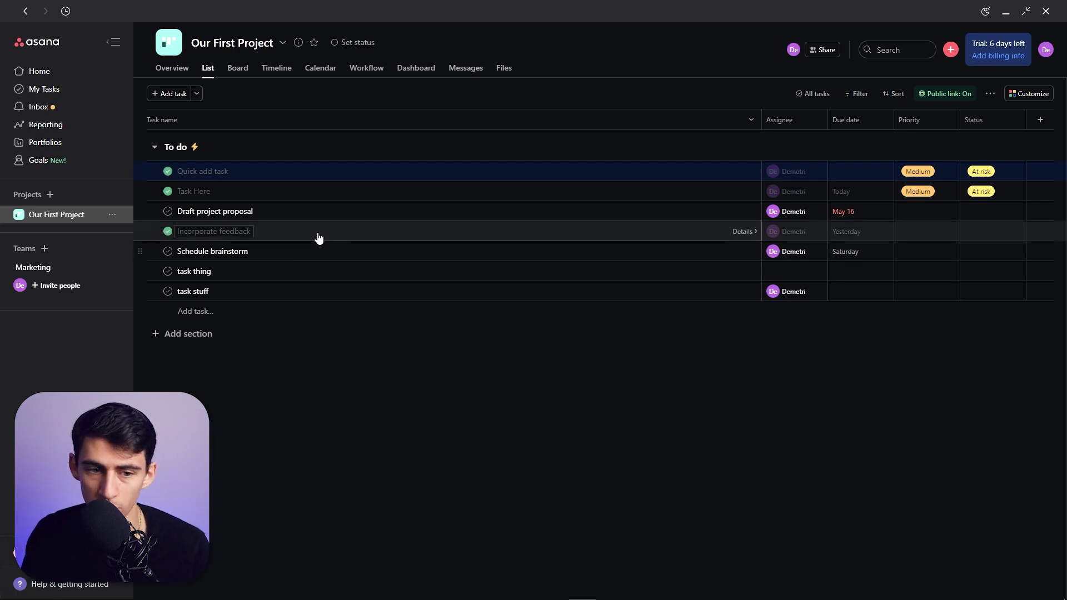
{"action": "left_click", "coordinate": [313, 215]}
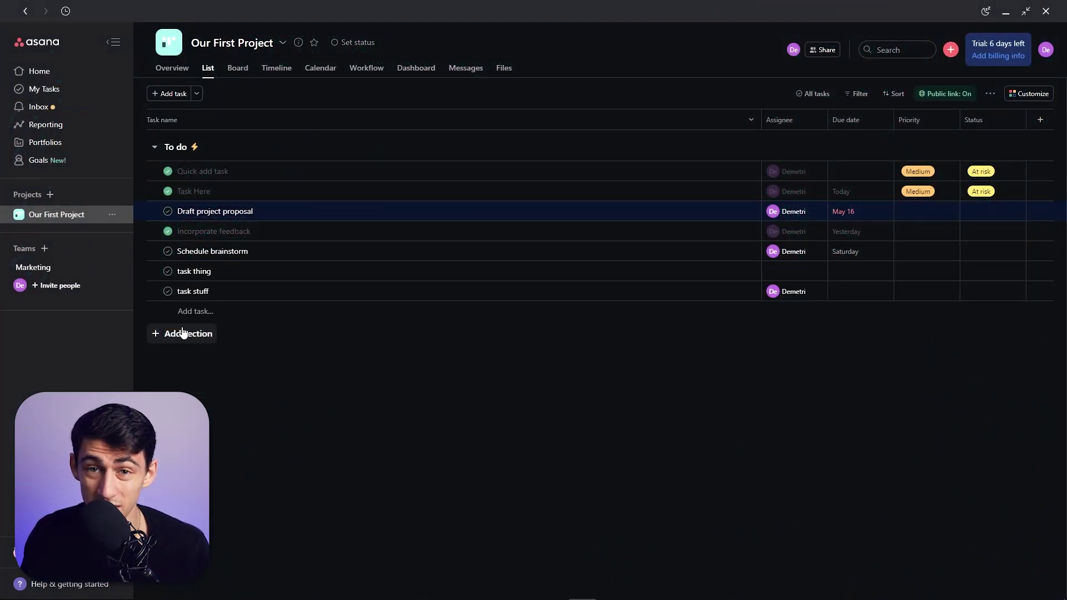
{"action": "left_click", "coordinate": [992, 101]}
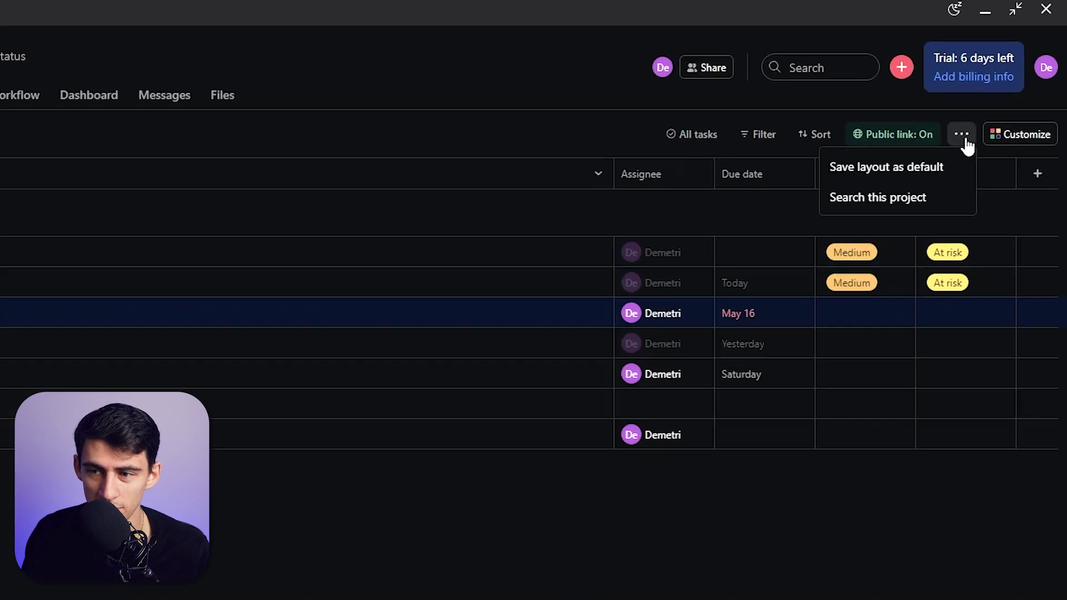
Advanced-search Our First Project for incomplete tasks assigned to me, returning three results.
{"action": "left_click", "coordinate": [864, 199]}
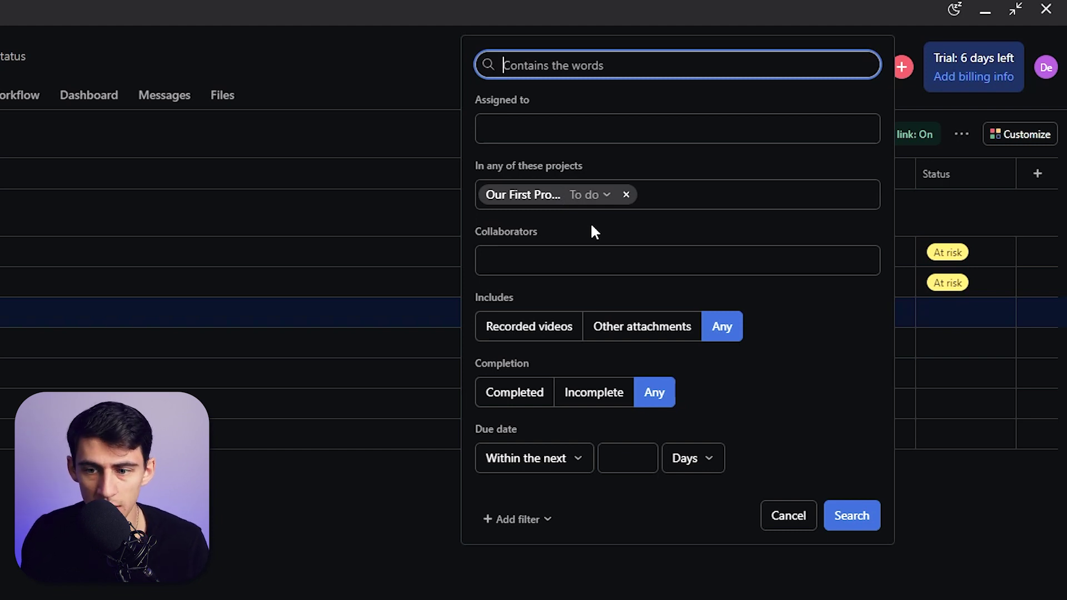
{"action": "left_click", "coordinate": [550, 125]}
{"action": "type", "text": "d"}
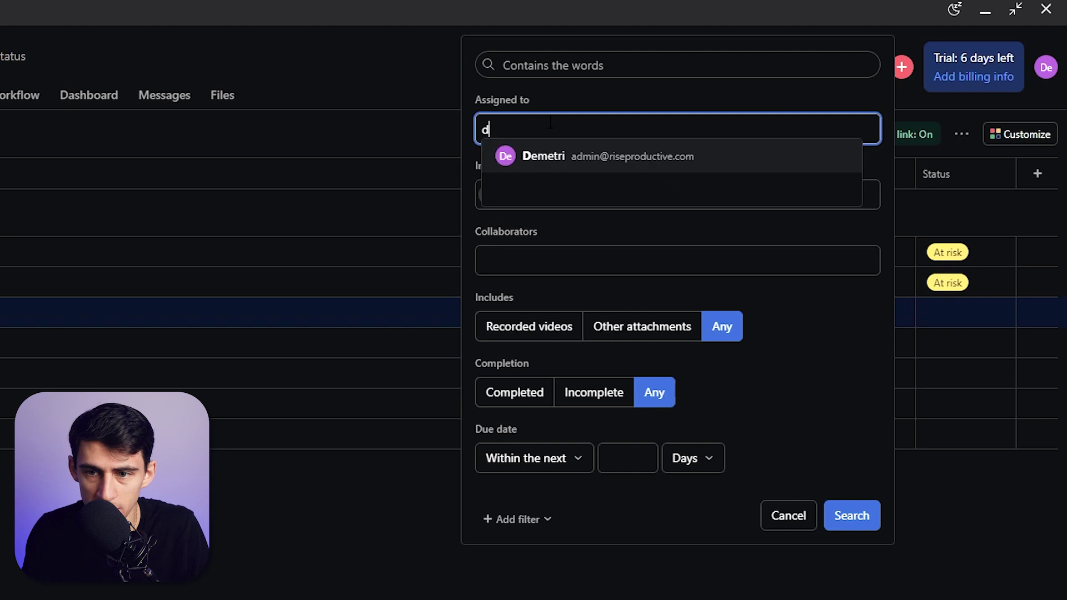
{"action": "type", "text": "e"}
{"action": "left_click", "coordinate": [550, 158]}
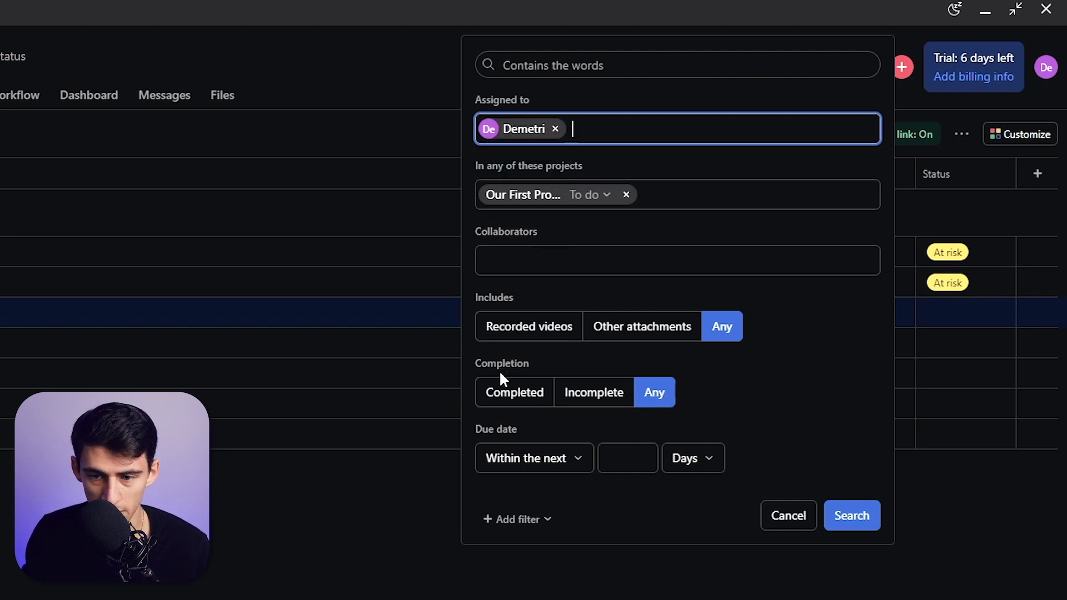
{"action": "left_click", "coordinate": [603, 396]}
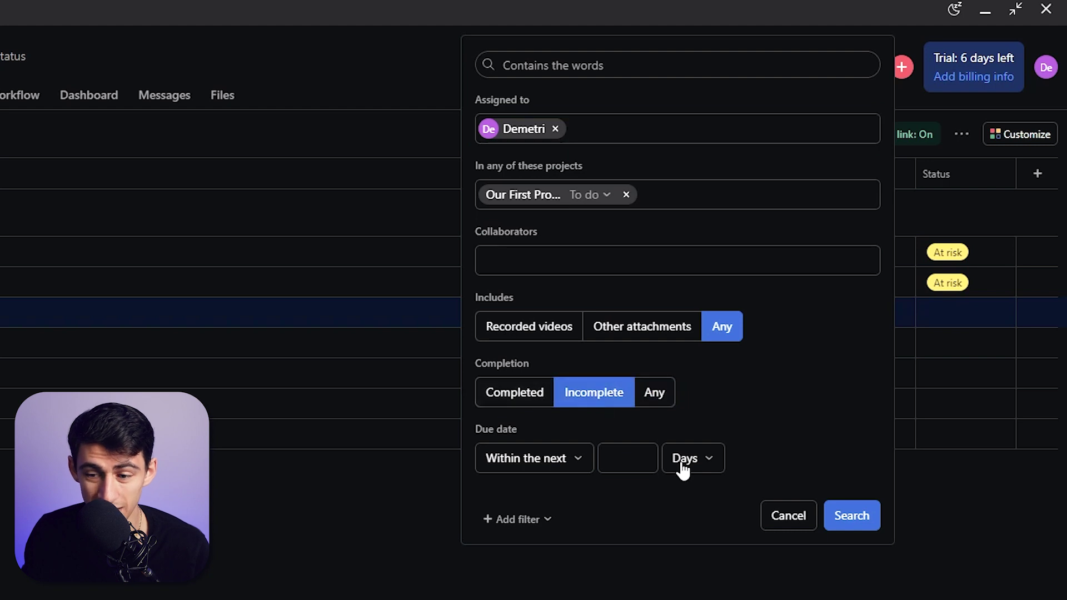
{"action": "left_click", "coordinate": [851, 517]}
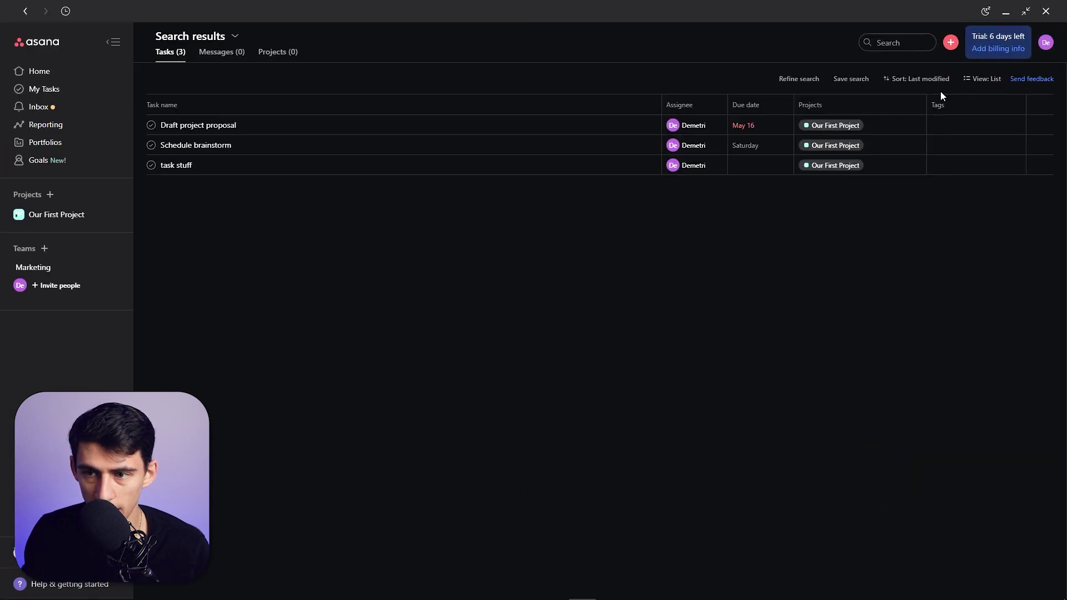
Save the current search as My Project Tasks.
{"action": "left_click", "coordinate": [850, 80]}
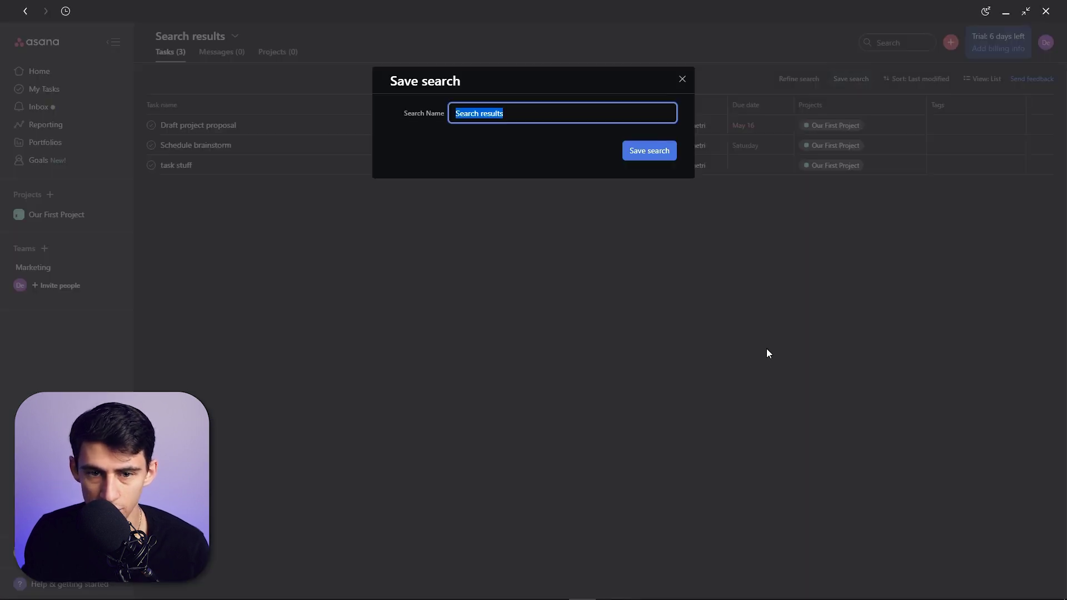
{"action": "type", "text": "My P"}
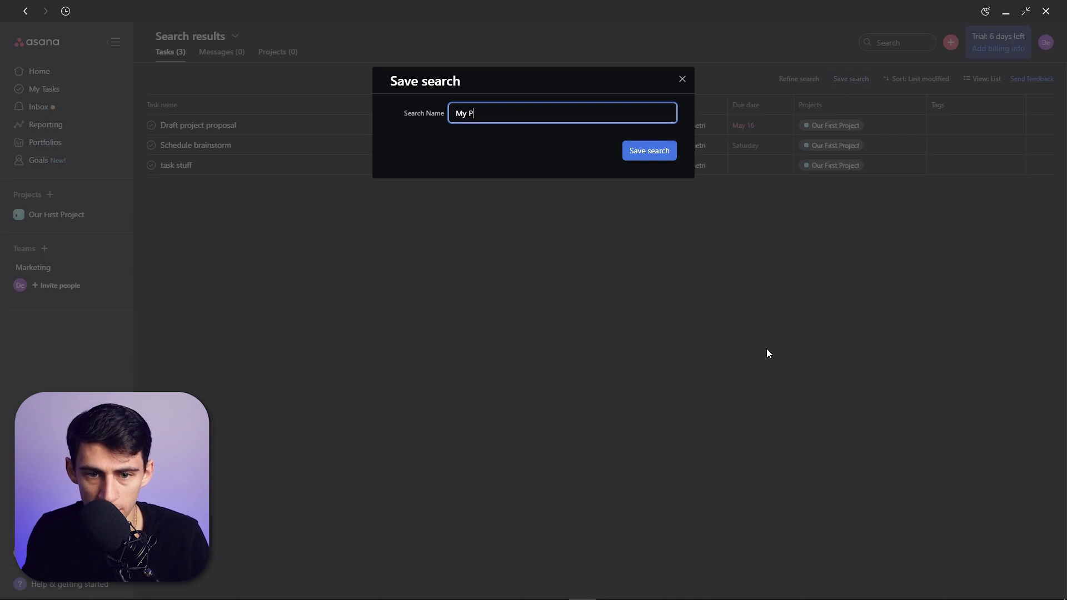
{"action": "type", "text": "roject Tasks"}
{"action": "key", "text": "Return"}
{"action": "left_click", "coordinate": [140, 251]}
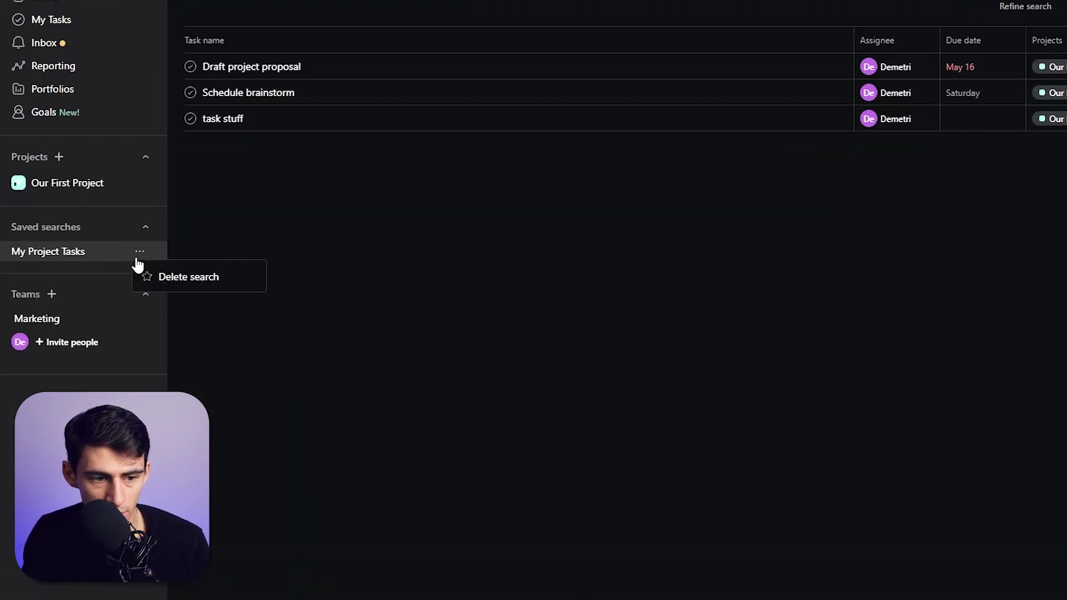
{"action": "left_click", "coordinate": [500, 229]}
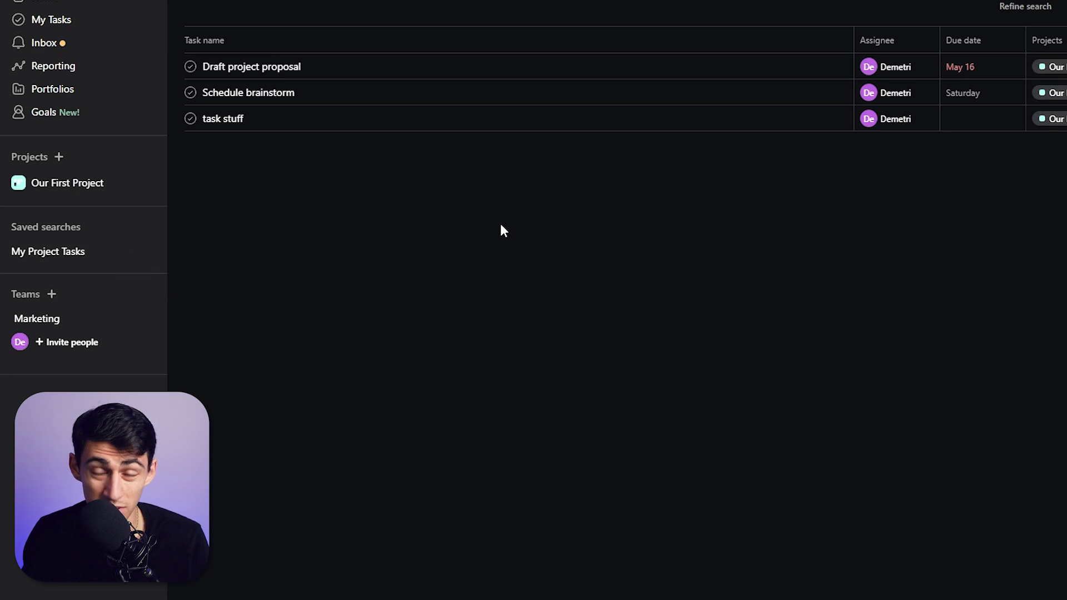
Add Our First Project to favorites from its sidebar menu.
{"action": "right_click", "coordinate": [112, 191]}
{"action": "left_click", "coordinate": [159, 224]}
{"action": "left_click", "coordinate": [112, 214]}
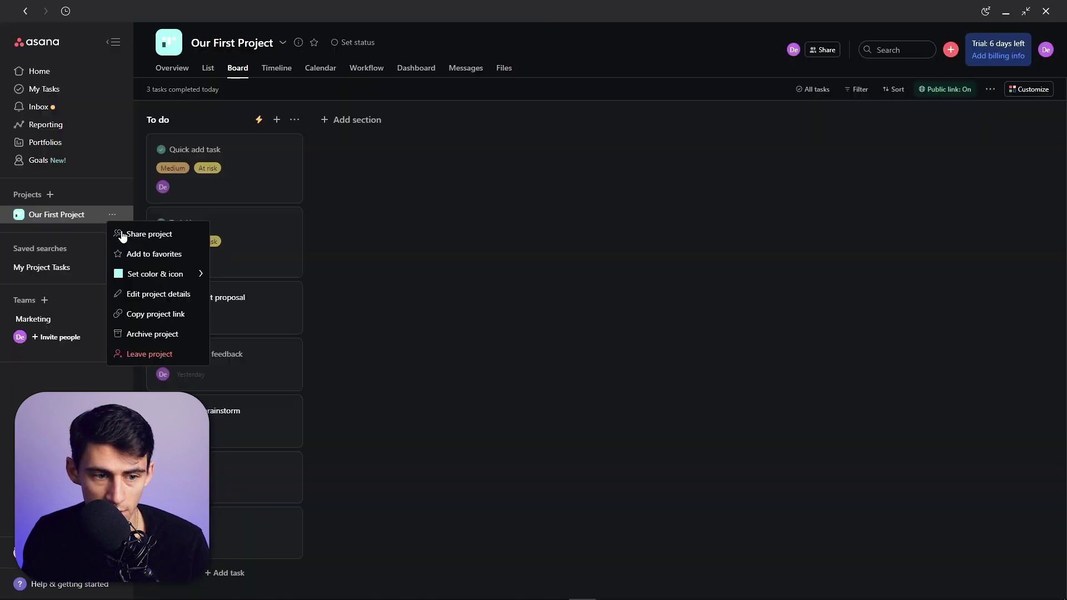
{"action": "left_click", "coordinate": [144, 255]}
Reopen the My Project Tasks saved search and show it as a calendar.
{"action": "left_click", "coordinate": [84, 337]}
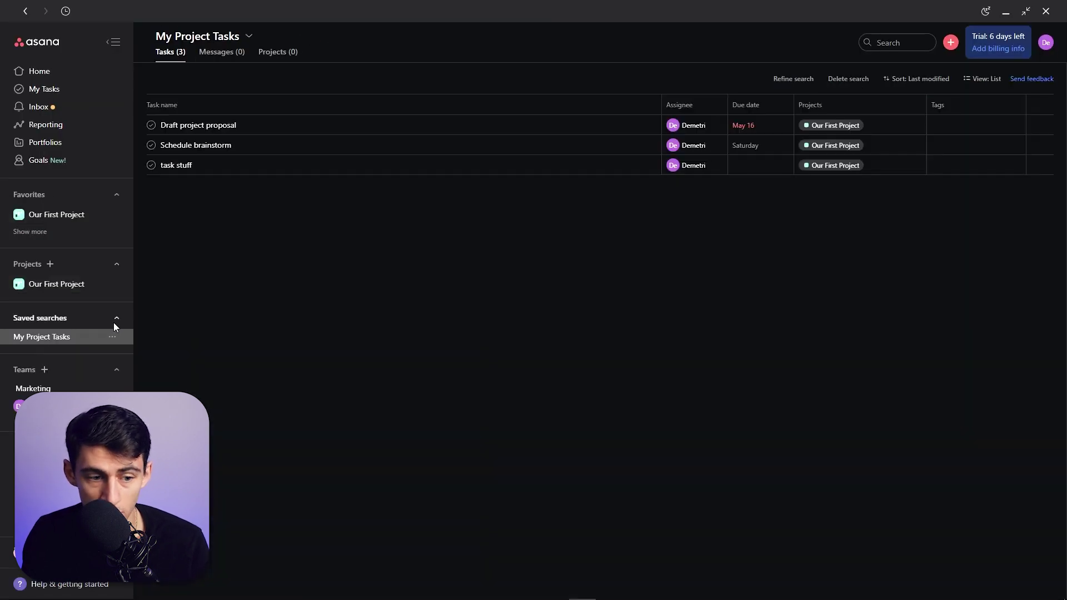
{"action": "left_click", "coordinate": [116, 319]}
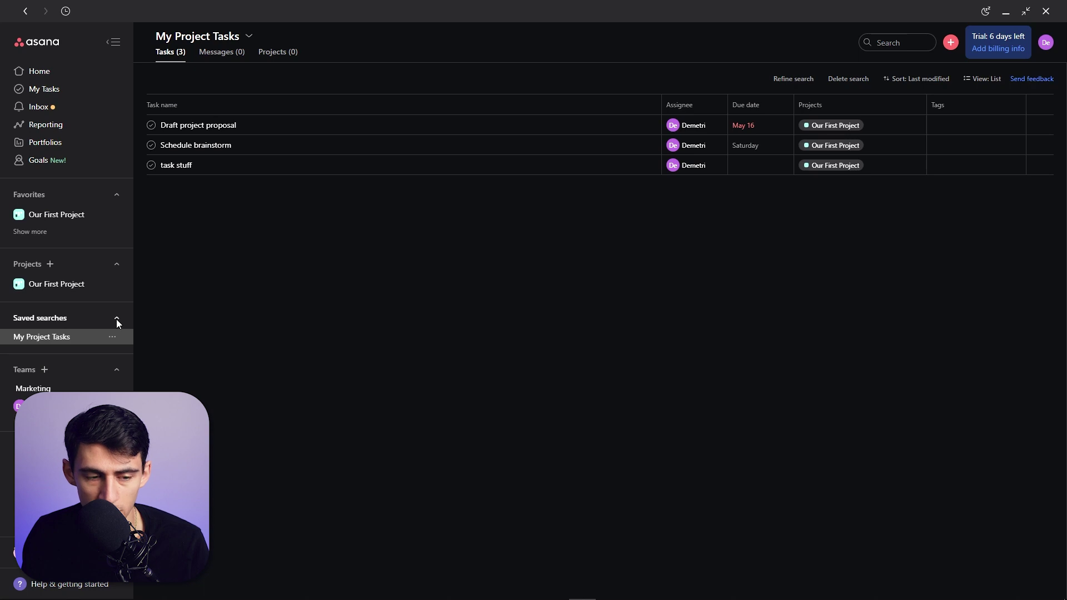
{"action": "left_click", "coordinate": [116, 320]}
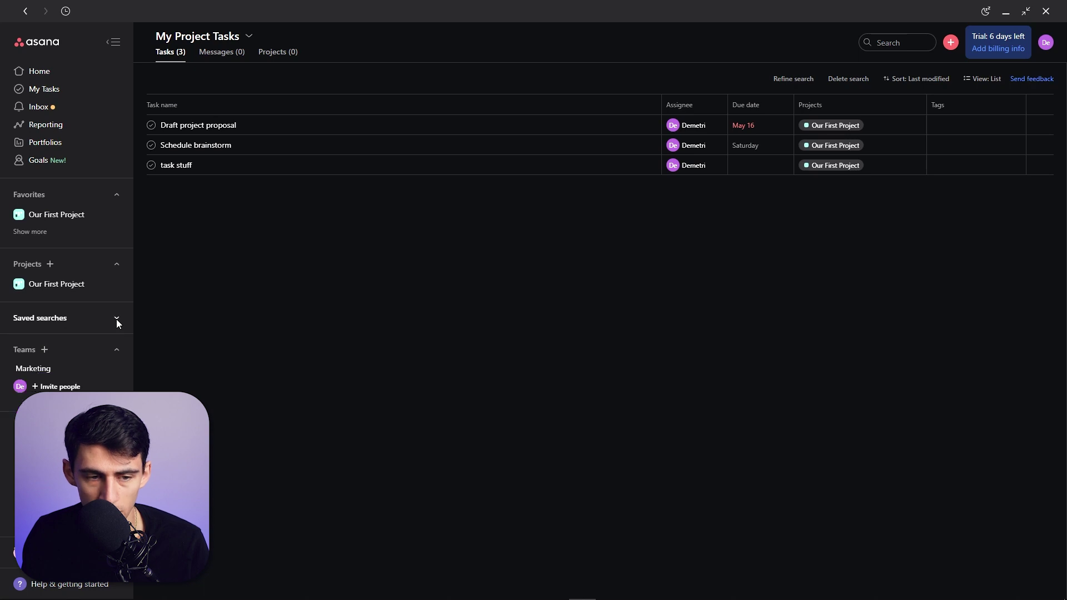
{"action": "left_click", "coordinate": [793, 78]}
{"action": "left_click", "coordinate": [983, 78]}
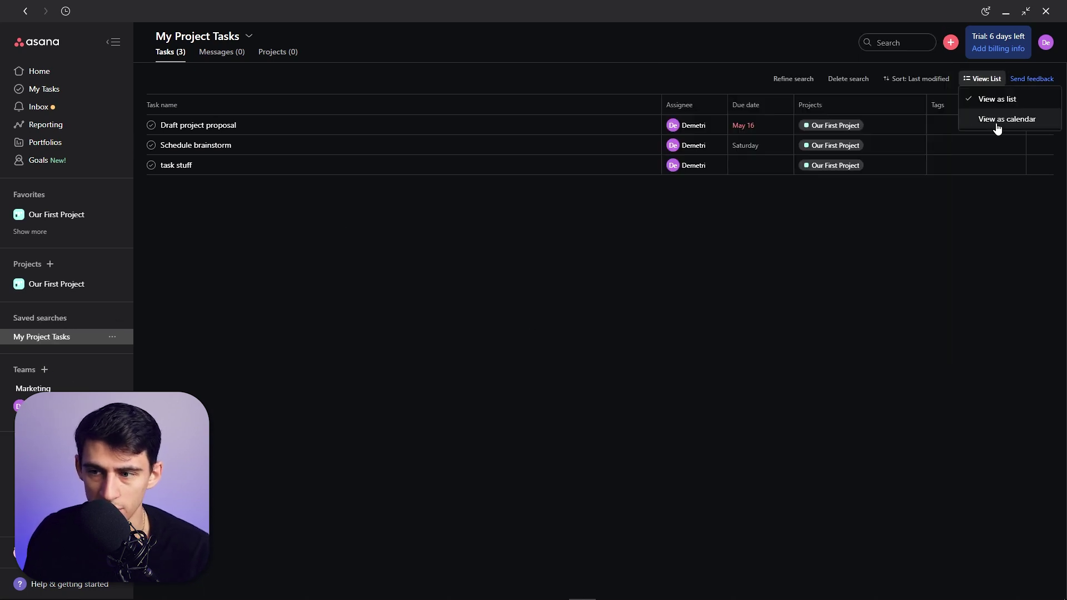
{"action": "left_click", "coordinate": [995, 122]}
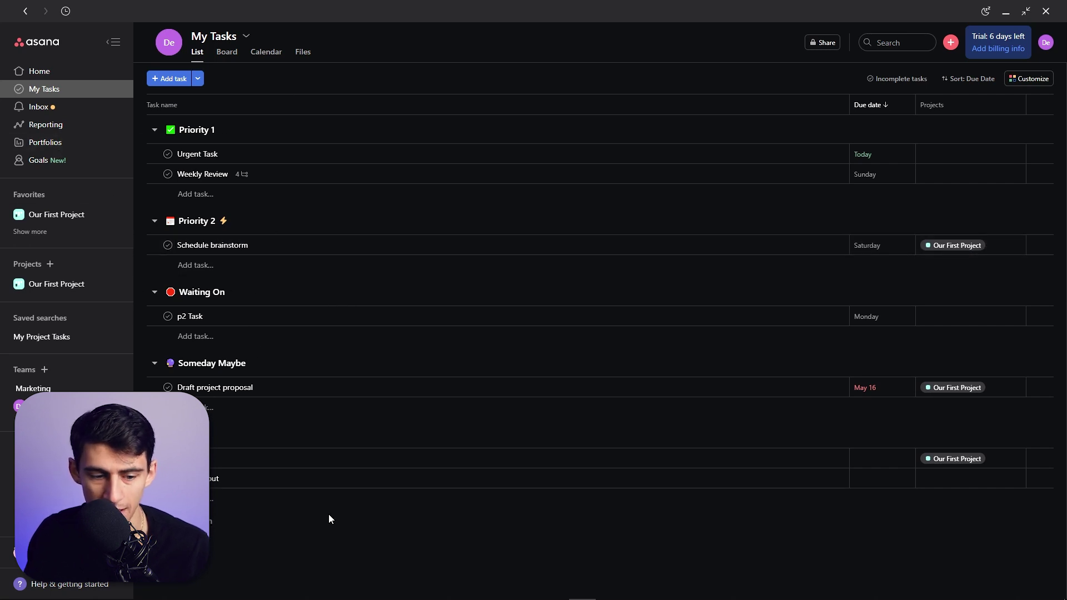
{"action": "left_click", "coordinate": [250, 525]}
Create a Task test row, move it into Priority 1, and make it due today.
{"action": "left_click", "coordinate": [195, 499]}
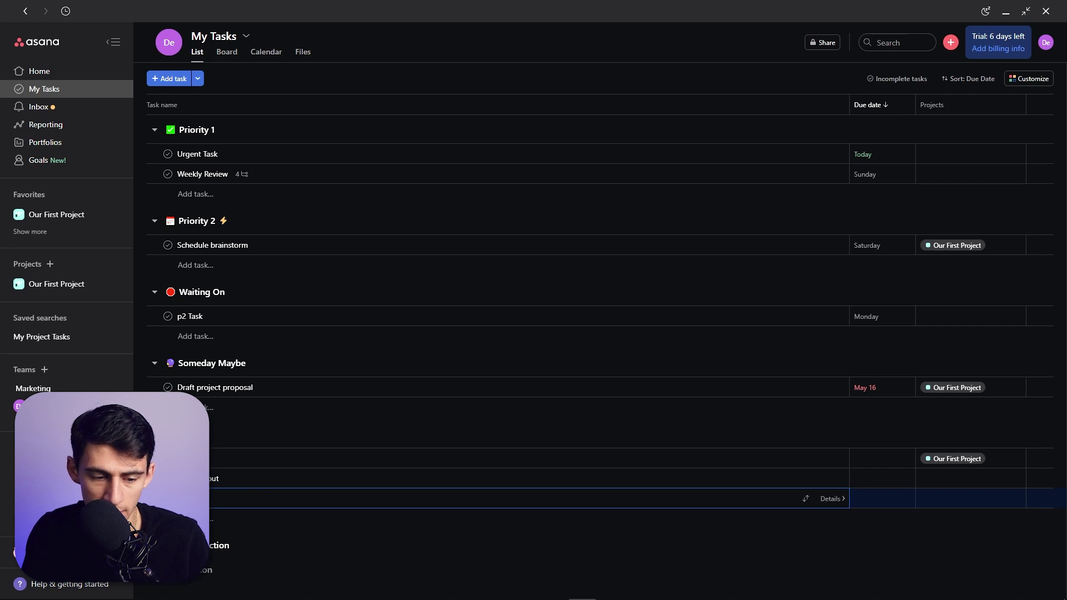
{"action": "left_click", "coordinate": [796, 499]}
{"action": "left_click", "coordinate": [761, 378]}
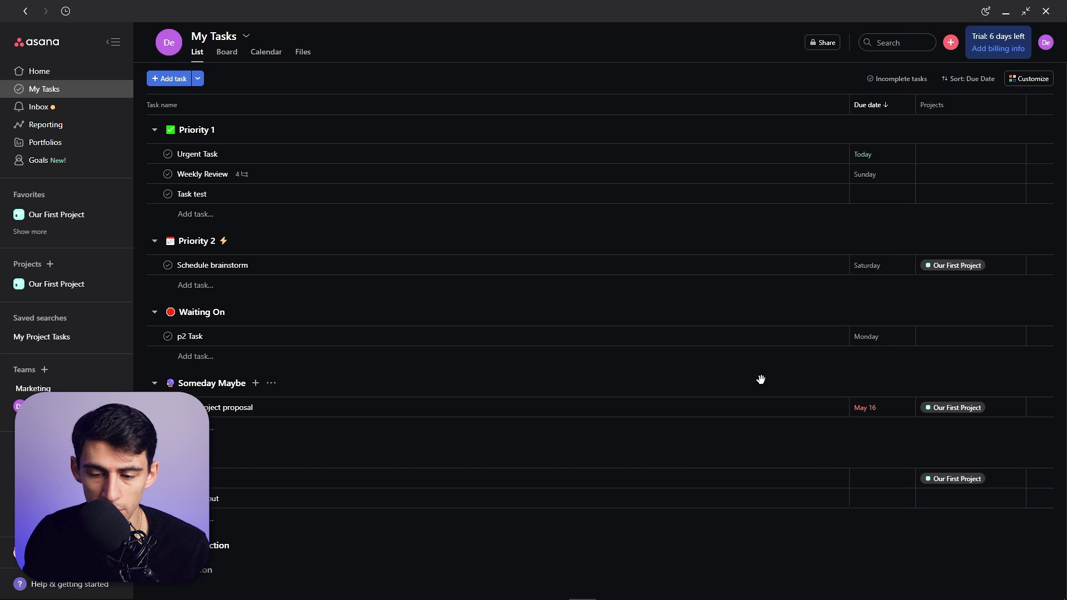
{"action": "left_click", "coordinate": [871, 194]}
{"action": "left_click", "coordinate": [951, 298]}
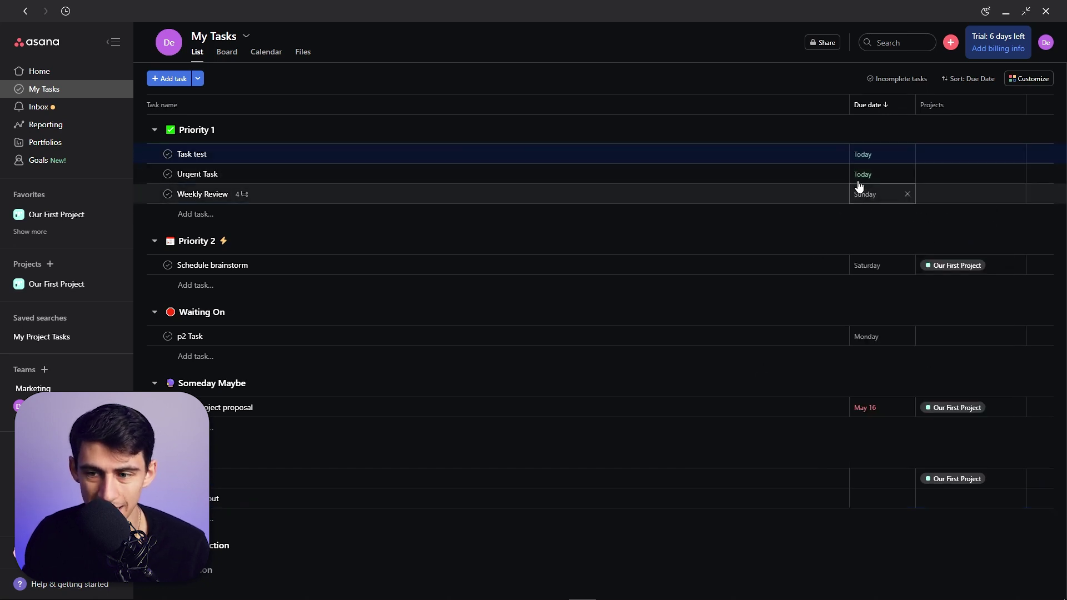
{"action": "mouse_move", "coordinate": [794, 173]}
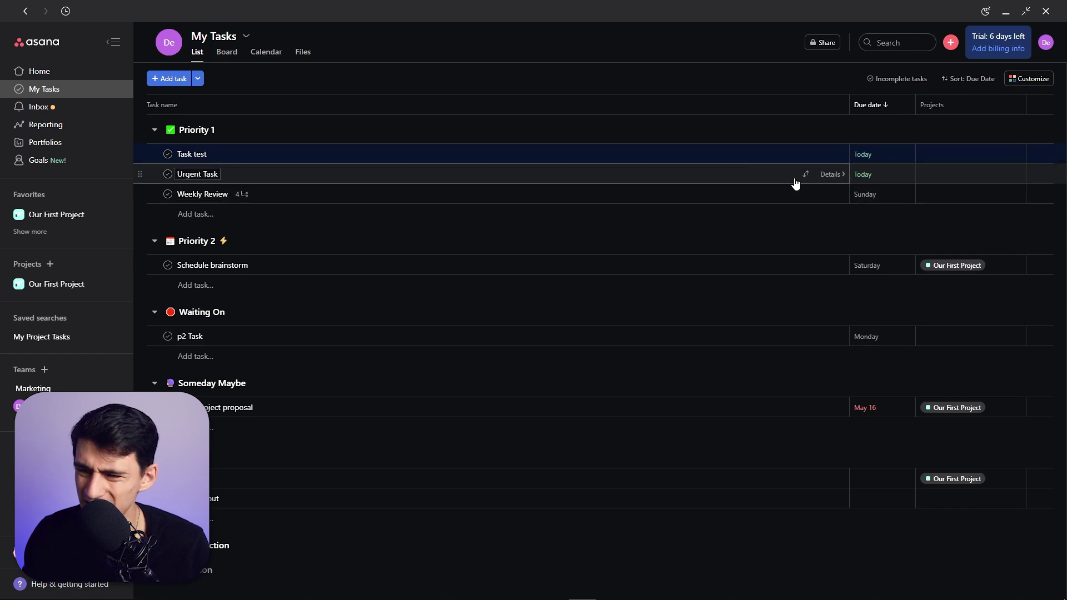
{"action": "left_click", "coordinate": [716, 178]}
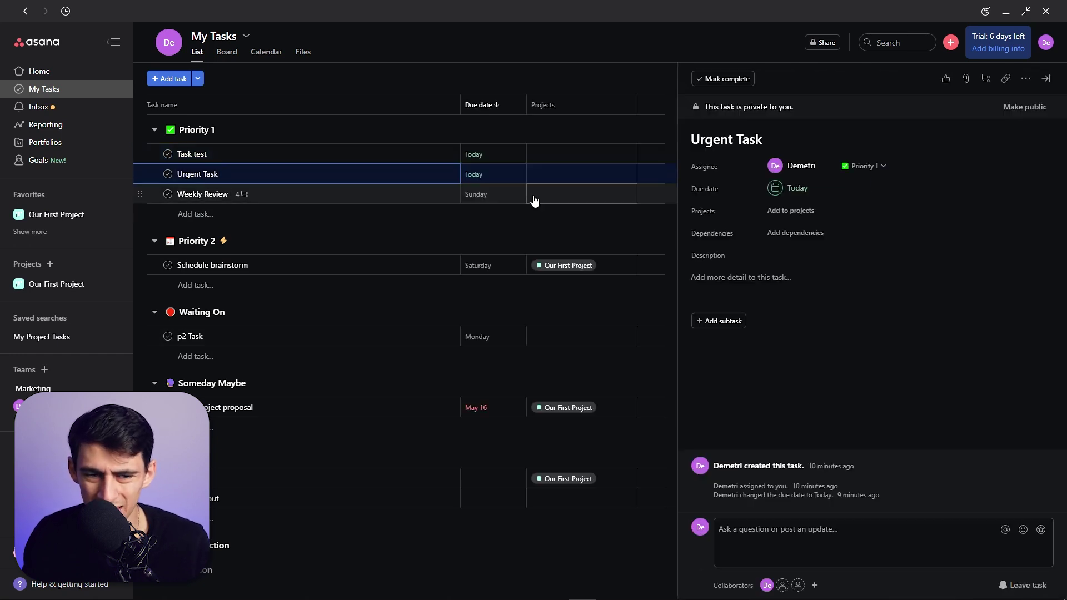
Multi-select Urgent Task, Weekly Review and Schedule brainstorm as one three-task selection.
{"action": "left_click", "coordinate": [534, 198], "text": "shift"}
{"action": "mouse_move", "coordinate": [743, 175]}
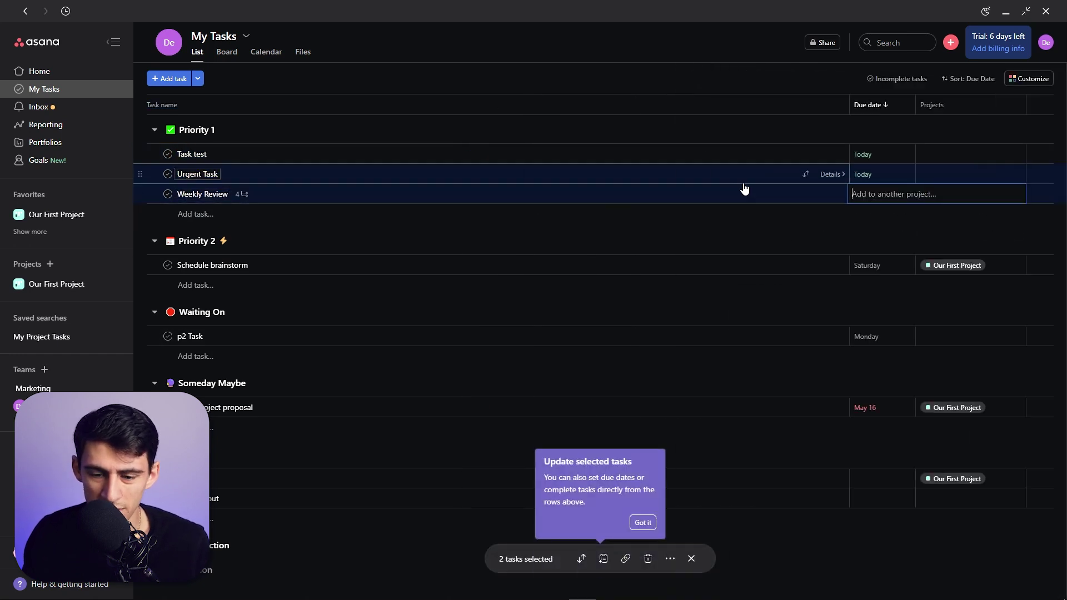
{"action": "left_click", "coordinate": [388, 180]}
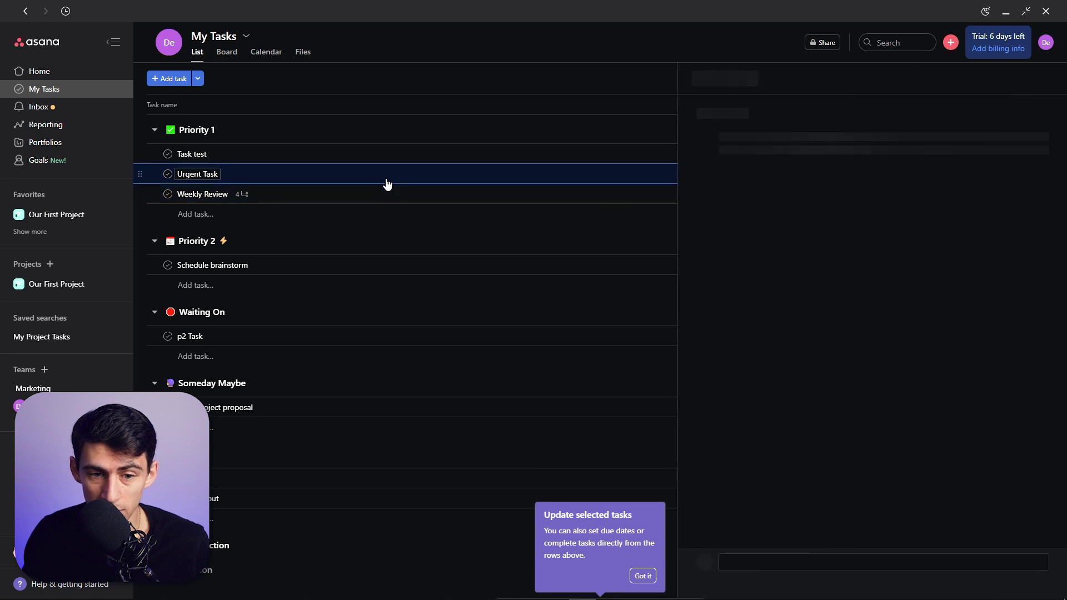
{"action": "left_click", "coordinate": [374, 195], "text": "shift"}
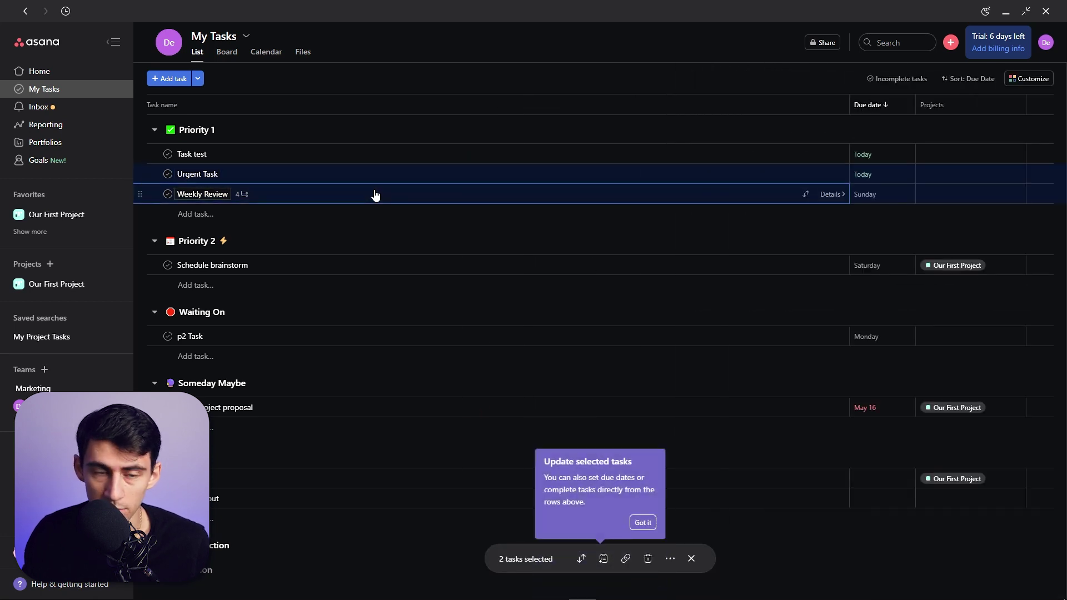
{"action": "left_click", "coordinate": [350, 264], "text": "shift"}
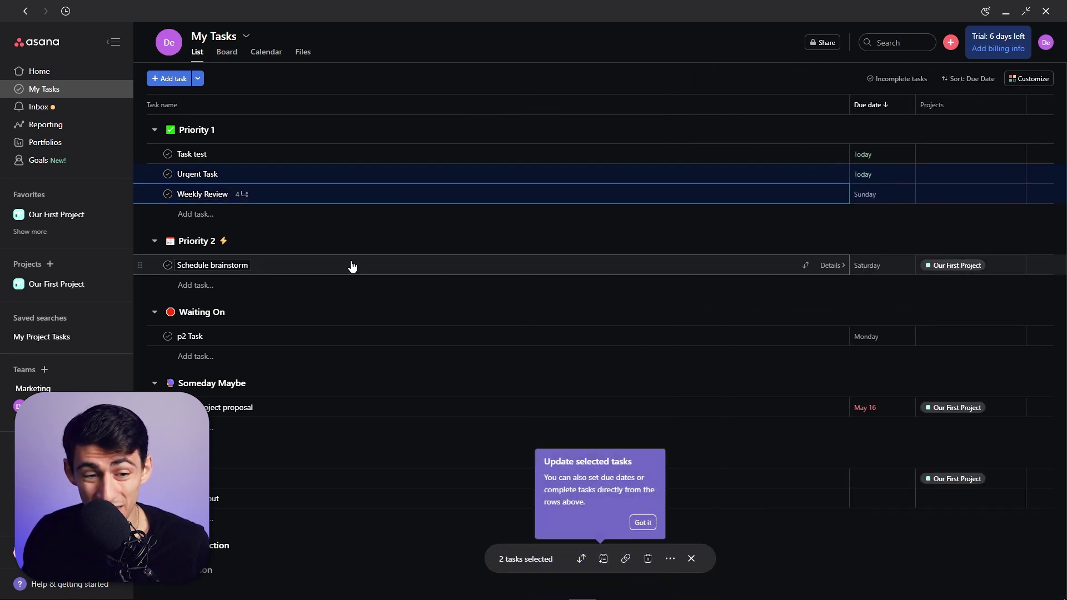
{"action": "left_click", "coordinate": [370, 182]}
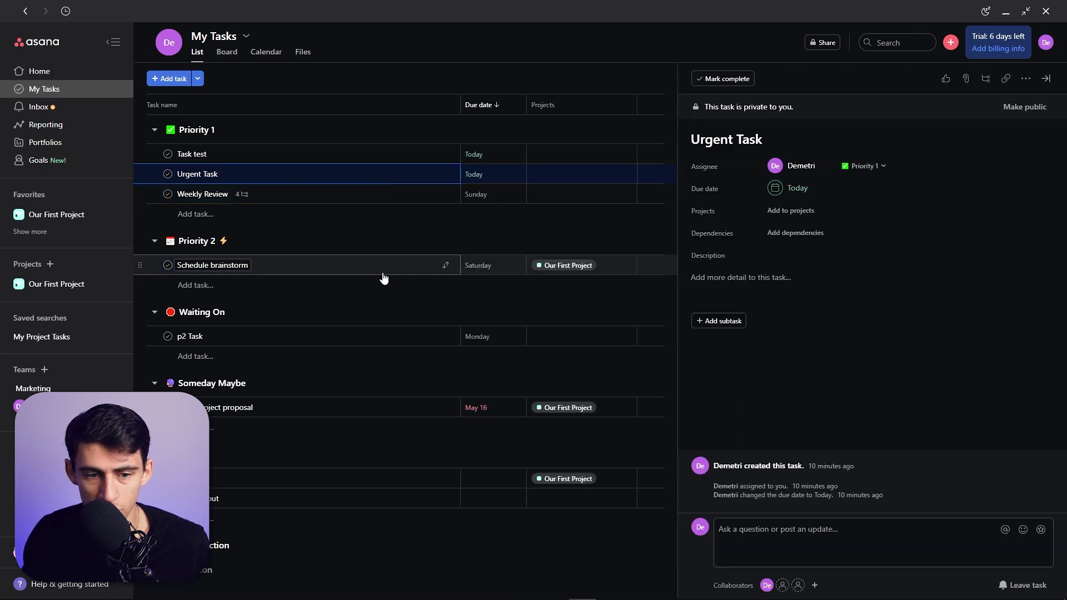
{"action": "left_click", "coordinate": [383, 274], "text": "shift"}
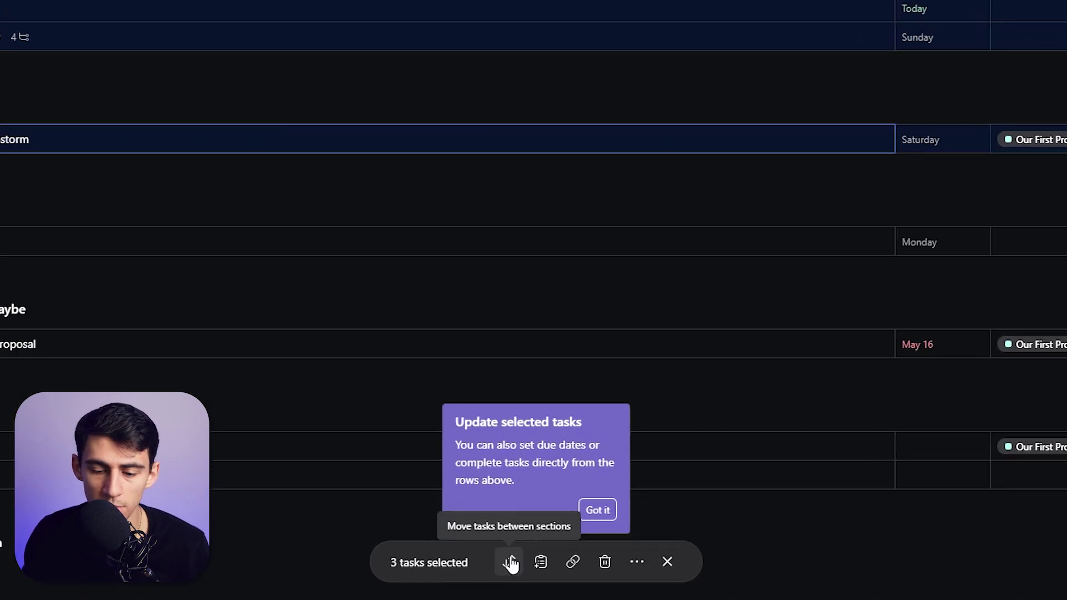
Inspect the bulk section, project, assignee and more-action menus, then clear the selection.
{"action": "left_click", "coordinate": [511, 563]}
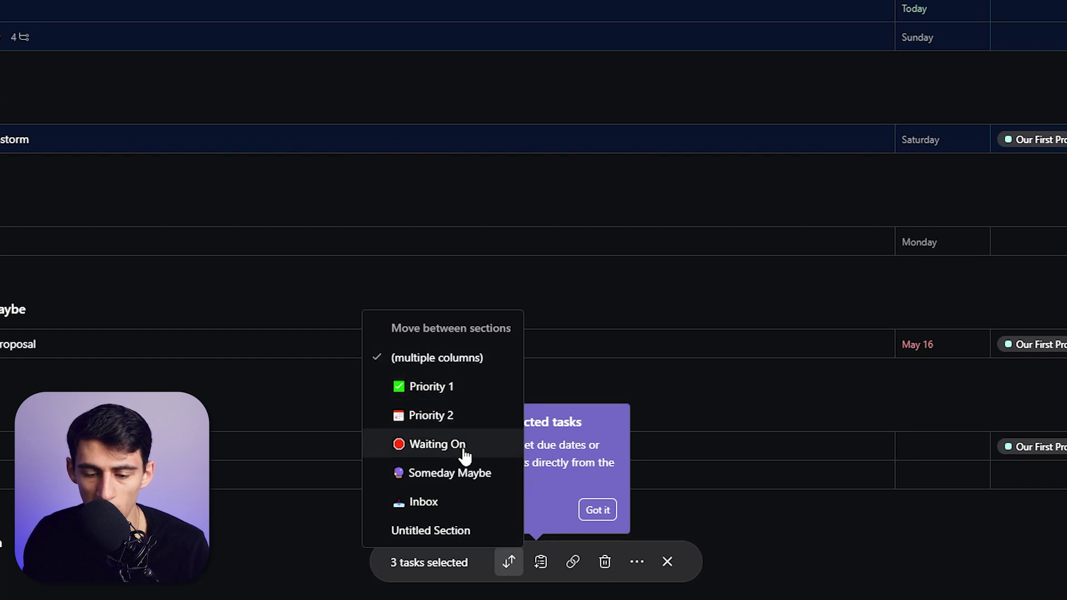
{"action": "left_click", "coordinate": [547, 481]}
{"action": "left_click", "coordinate": [540, 562]}
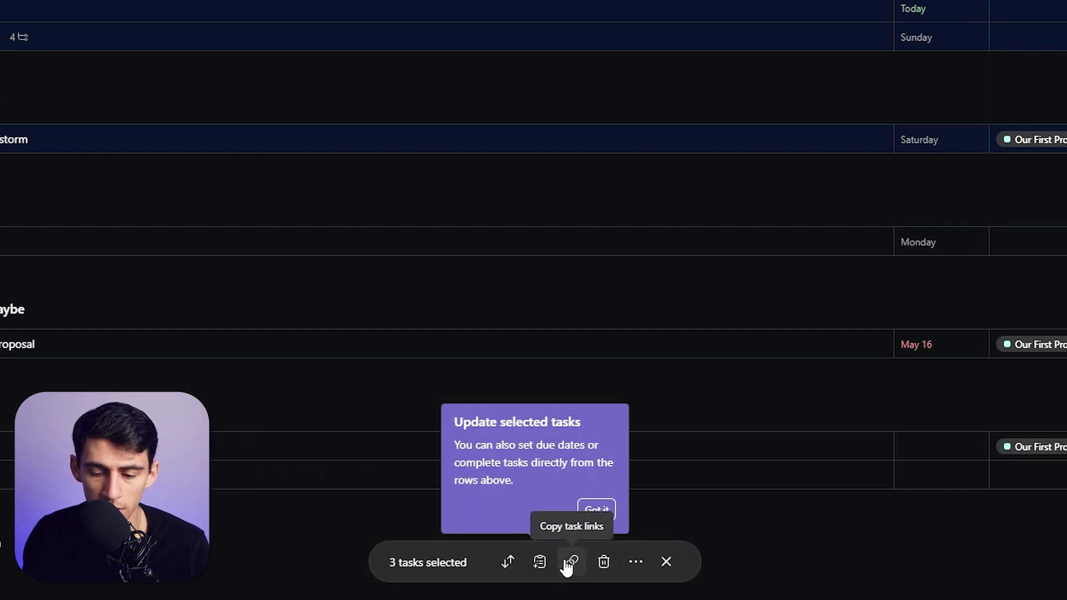
{"action": "left_click", "coordinate": [635, 562]}
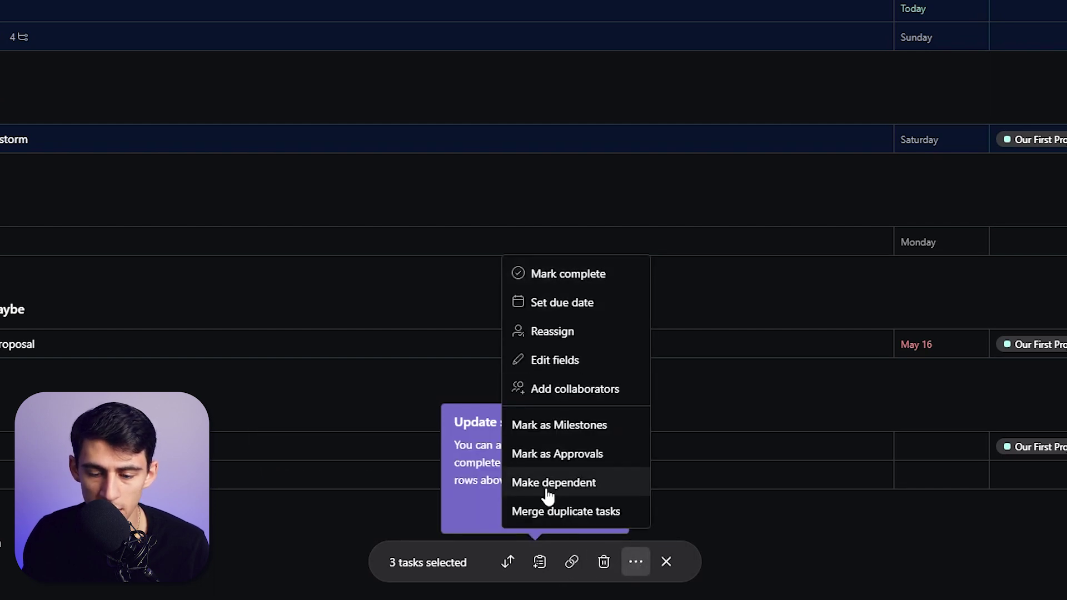
{"action": "left_click", "coordinate": [581, 559]}
{"action": "left_click", "coordinate": [527, 458]}
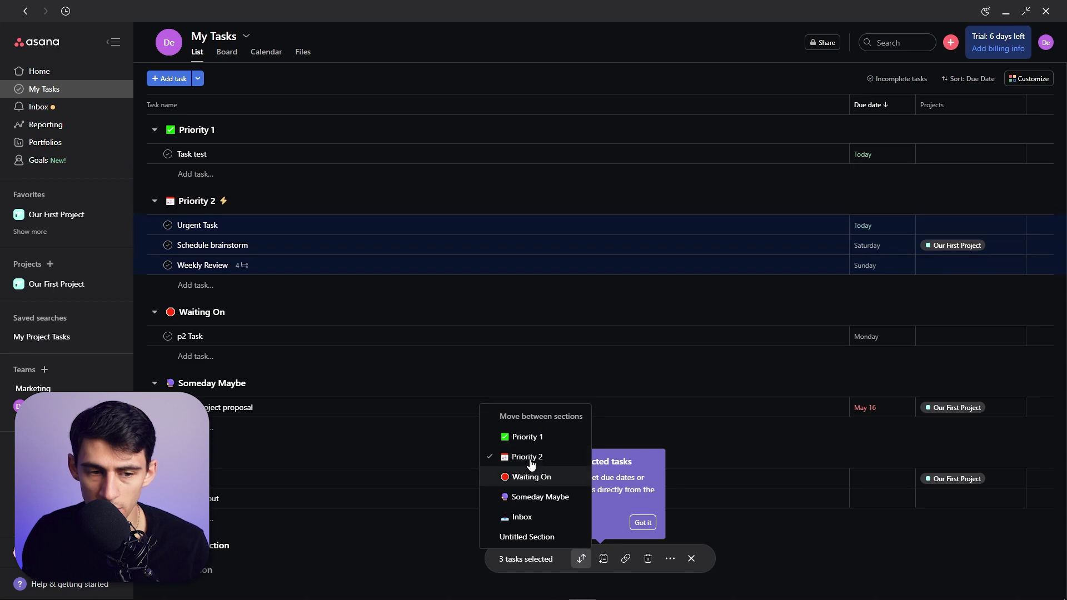
{"action": "left_click", "coordinate": [671, 558]}
{"action": "left_click", "coordinate": [597, 408]}
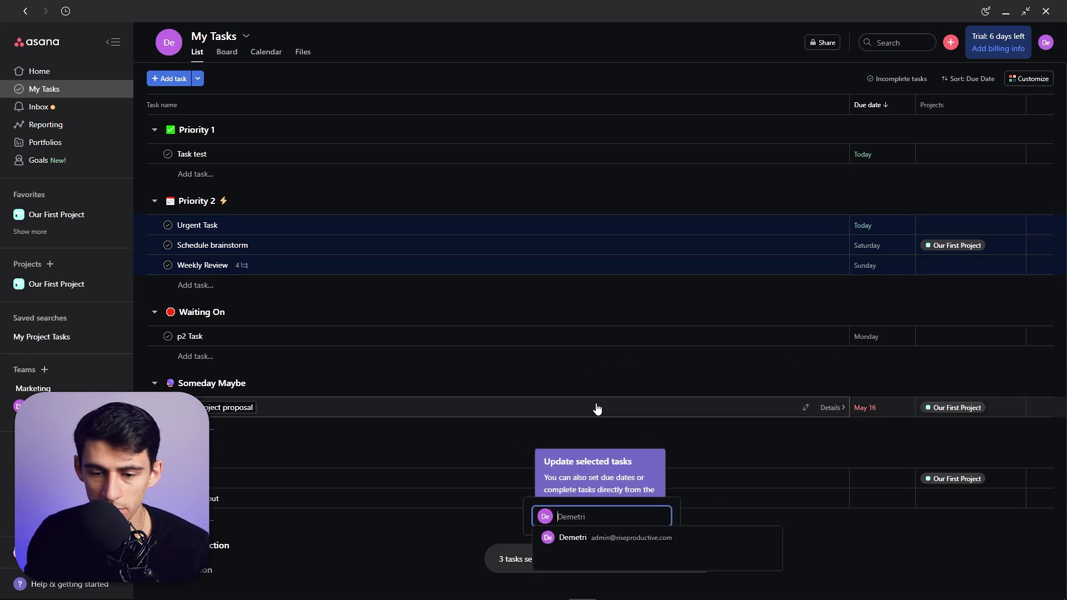
{"action": "key", "text": "Escape"}
{"action": "left_click", "coordinate": [670, 559]}
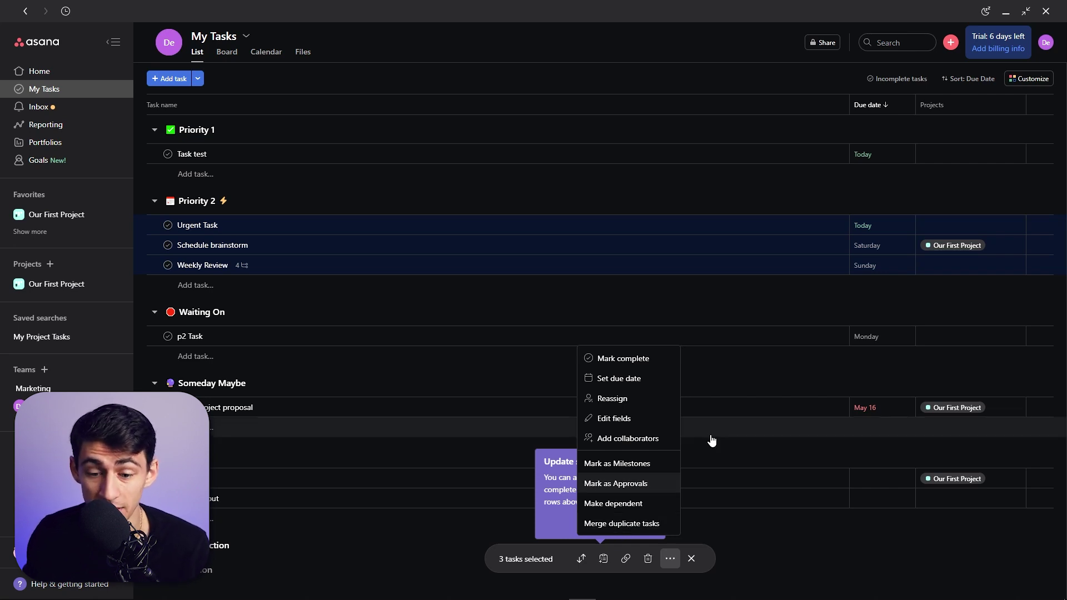
{"action": "key", "text": "Escape"}
{"action": "left_click", "coordinate": [305, 242]}
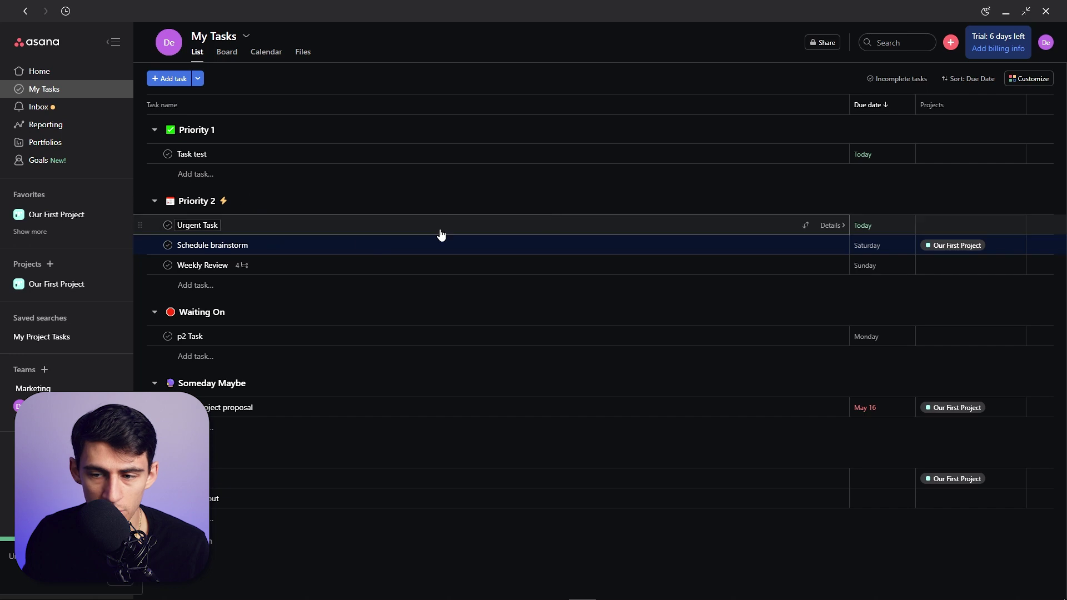
Reposition Urgent Task within the Priority 2 section.
{"action": "left_click", "coordinate": [805, 225]}
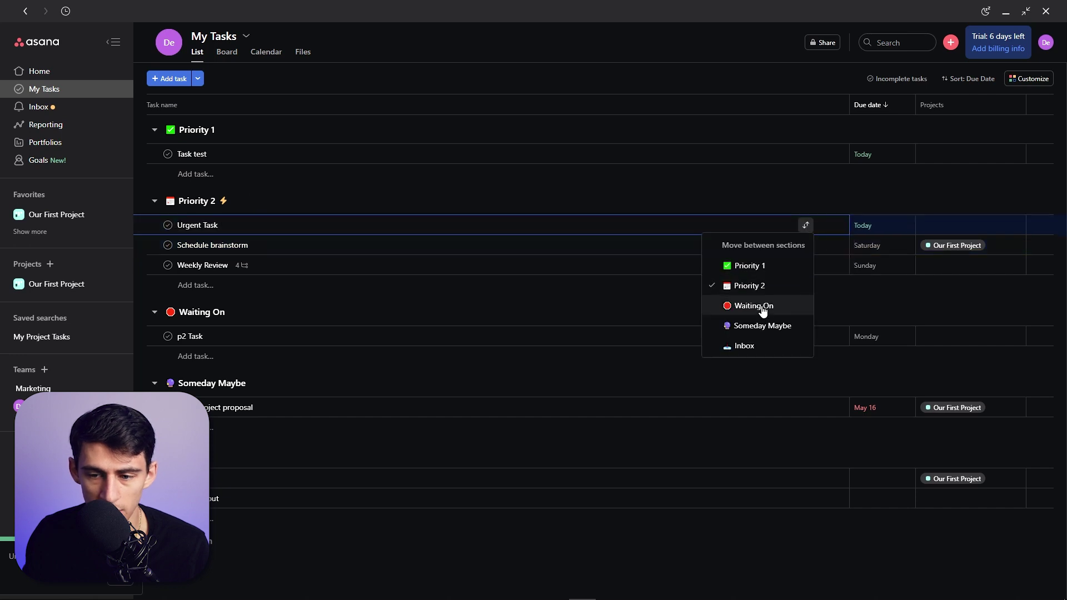
{"action": "left_click", "coordinate": [395, 246]}
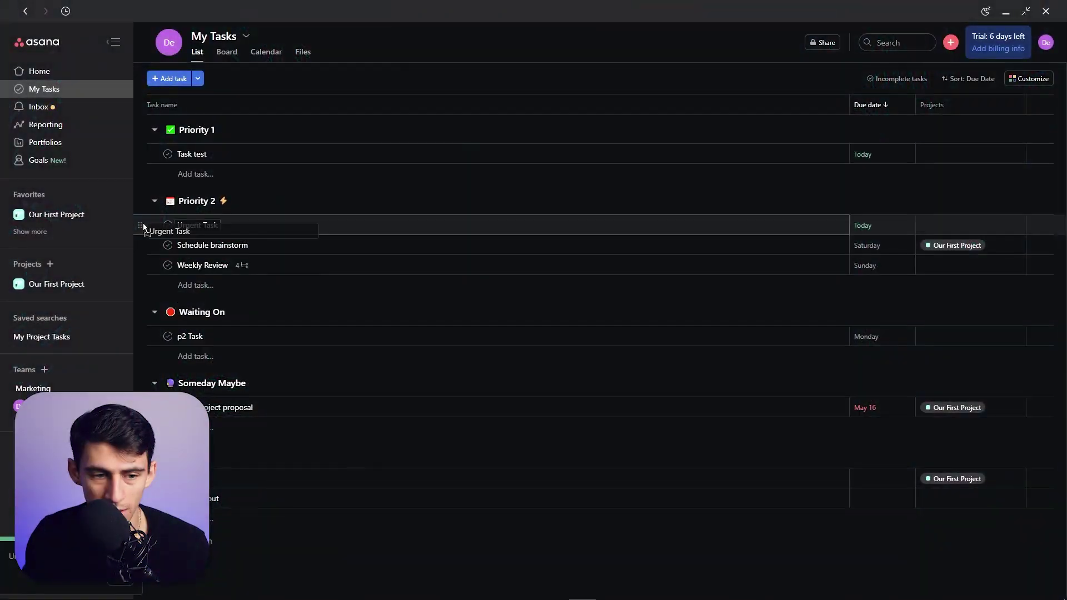
{"action": "left_click_drag", "start_coordinate": [147, 338], "coordinate": [142, 225]}
Show Our First Project as a list and start a new To do task.
{"action": "left_click", "coordinate": [48, 219]}
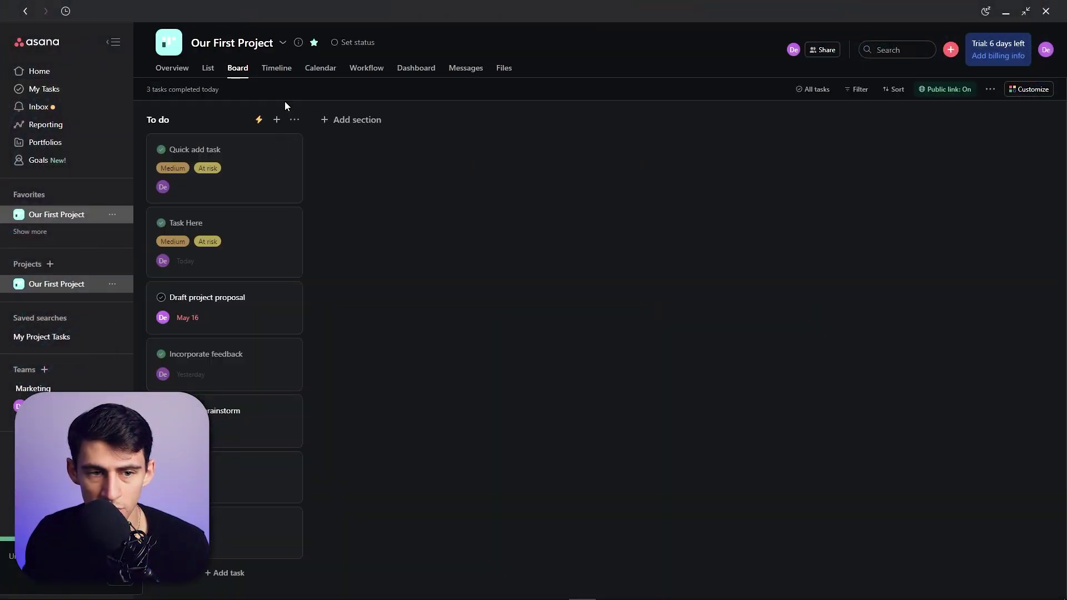
{"action": "left_click", "coordinate": [208, 68]}
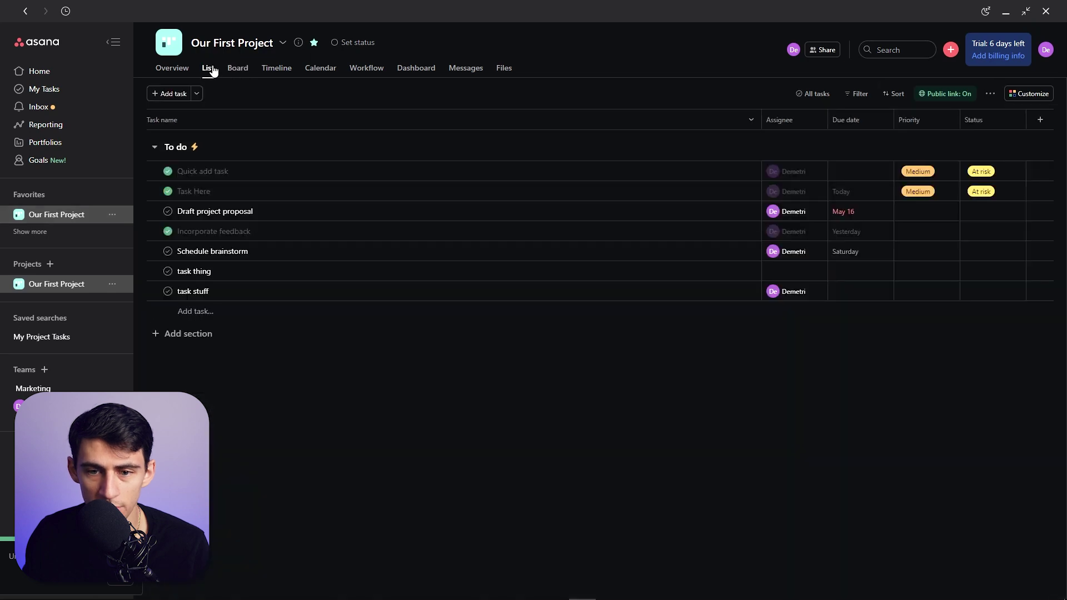
{"action": "left_click", "coordinate": [425, 214]}
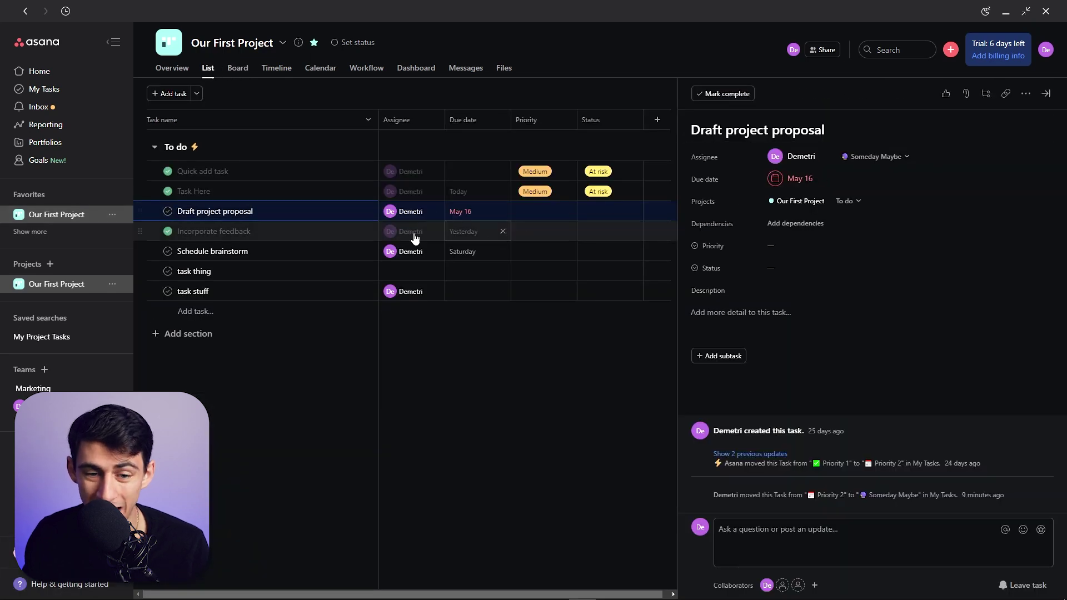
{"action": "left_click", "coordinate": [245, 313]}
{"action": "type", "text": "captured here"}
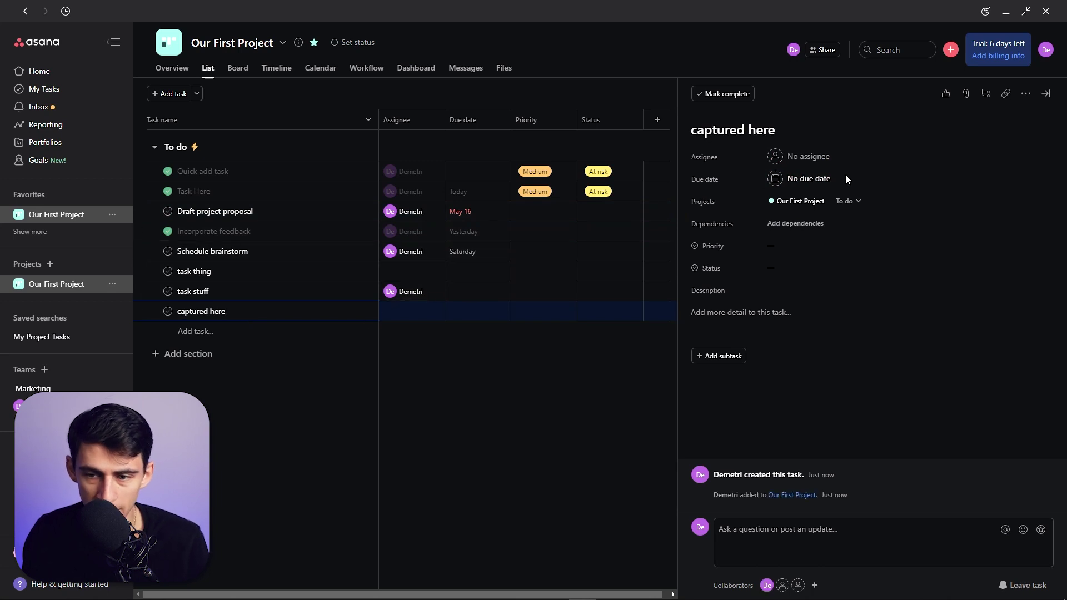
Assign captured here to me in Priority 2, due Jun 20, then select task thing through captured here.
{"action": "left_click", "coordinate": [801, 157]}
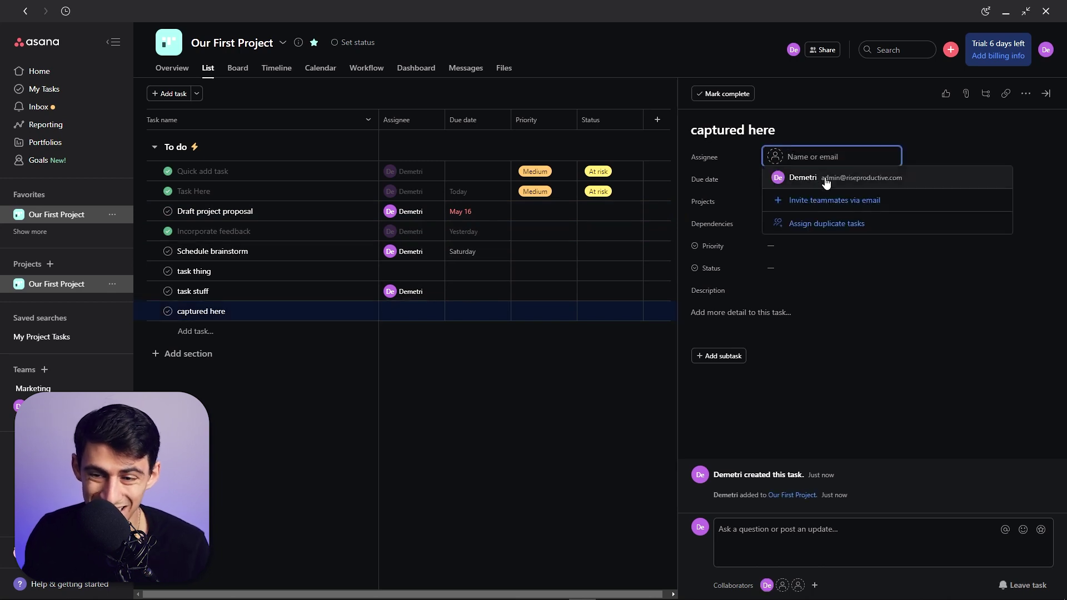
{"action": "left_click", "coordinate": [822, 176]}
{"action": "left_click", "coordinate": [882, 135]}
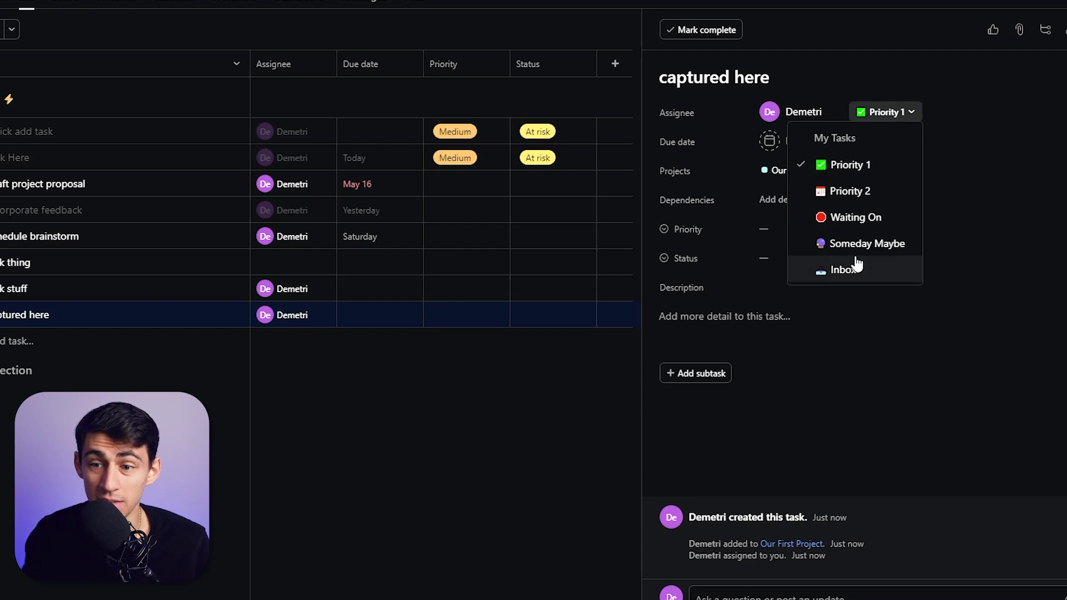
{"action": "left_click", "coordinate": [850, 192]}
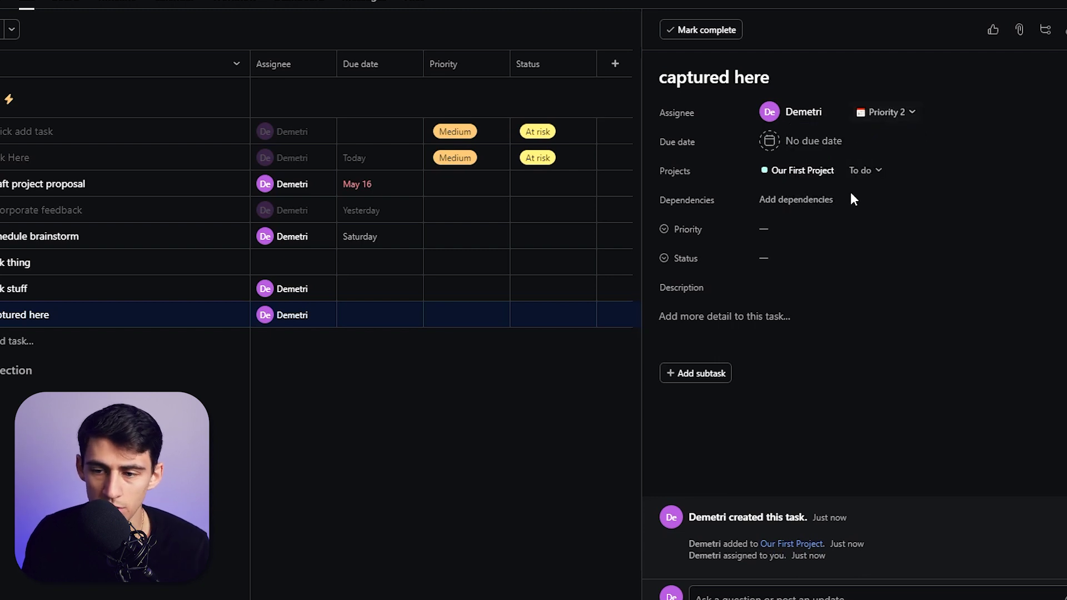
{"action": "left_click", "coordinate": [834, 145]}
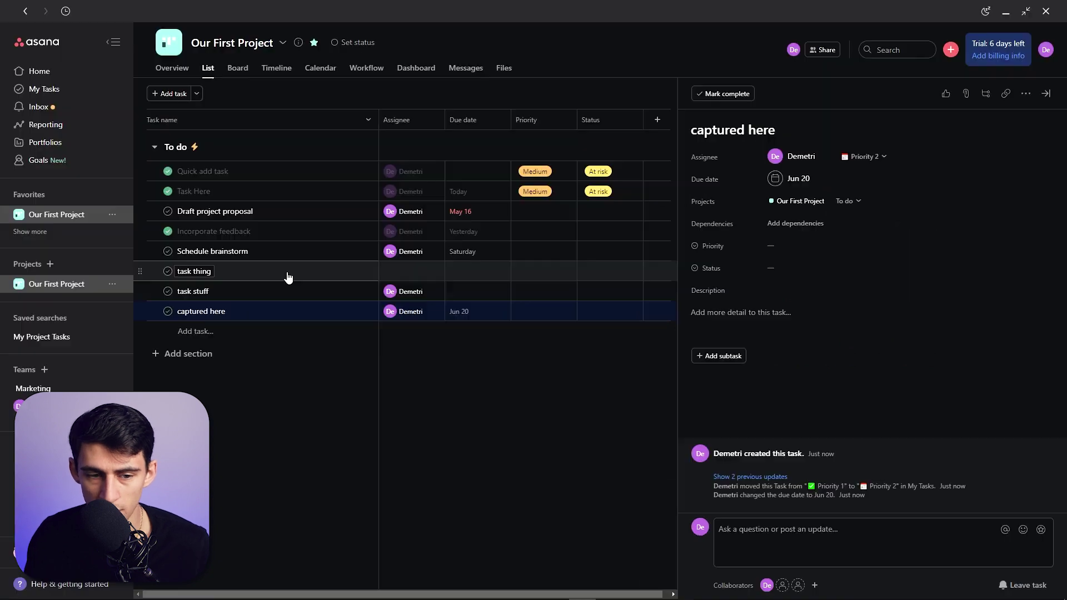
{"action": "left_click", "coordinate": [288, 272]}
{"action": "left_click", "coordinate": [305, 312], "text": "shift"}
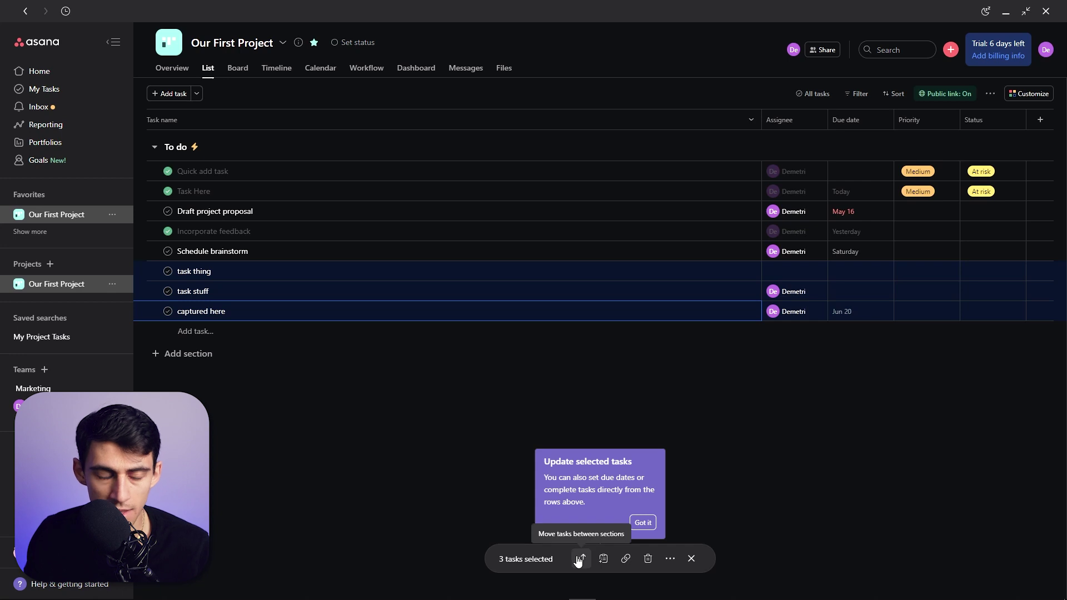
Move task stuff out of Inbox into the Priority 2 section of My Tasks.
{"action": "left_click", "coordinate": [372, 290]}
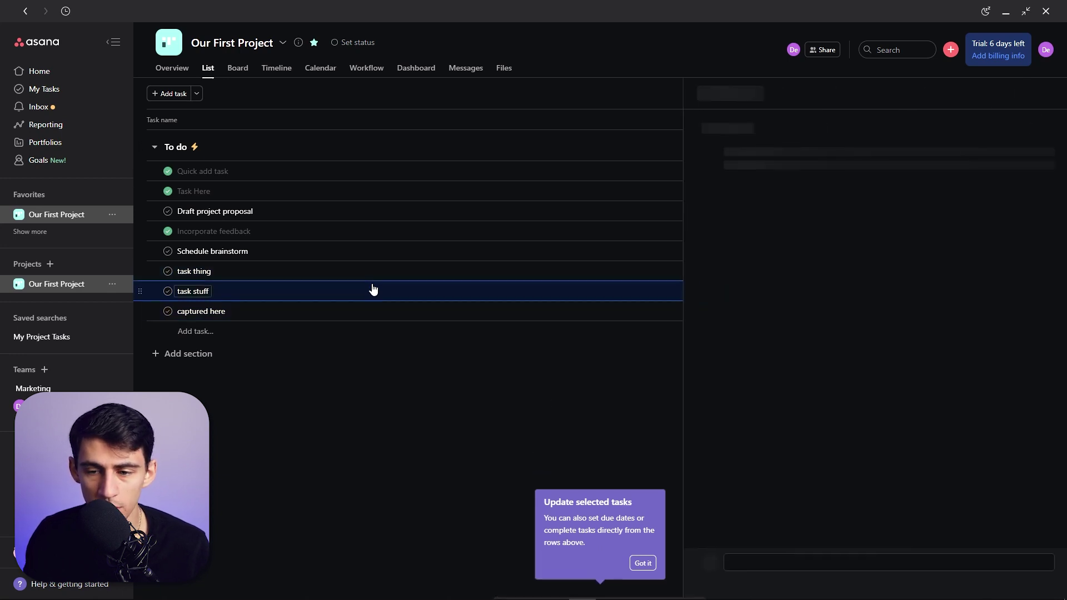
{"action": "left_click", "coordinate": [859, 157]}
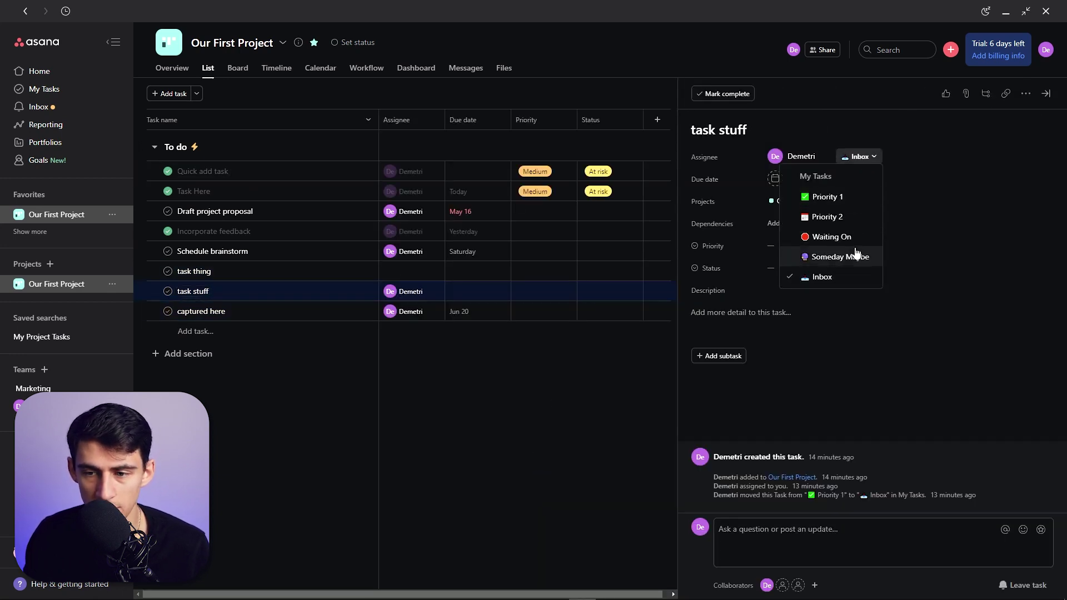
{"action": "left_click", "coordinate": [845, 219]}
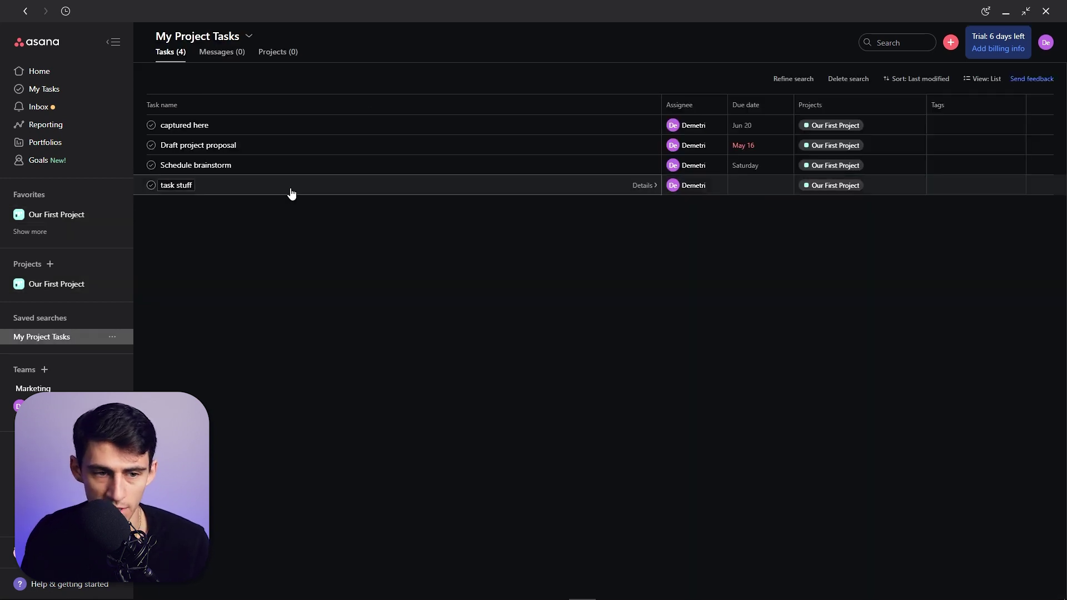
Inspect captured here and Draft project proposal, ending on task stuff's details in Priority 2.
{"action": "left_click", "coordinate": [291, 126]}
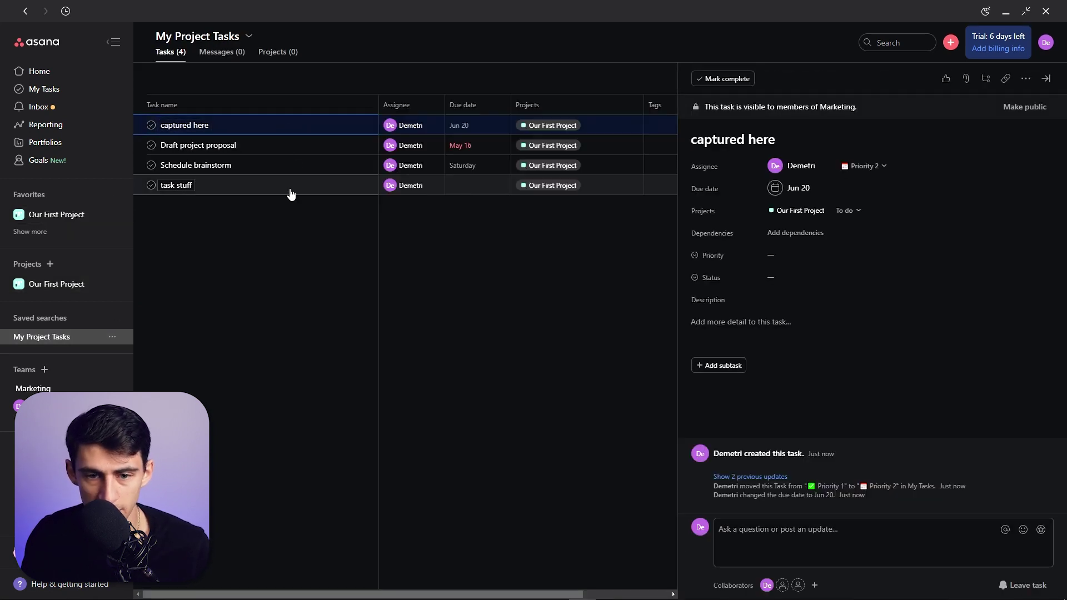
{"action": "left_click", "coordinate": [269, 190], "text": "shift"}
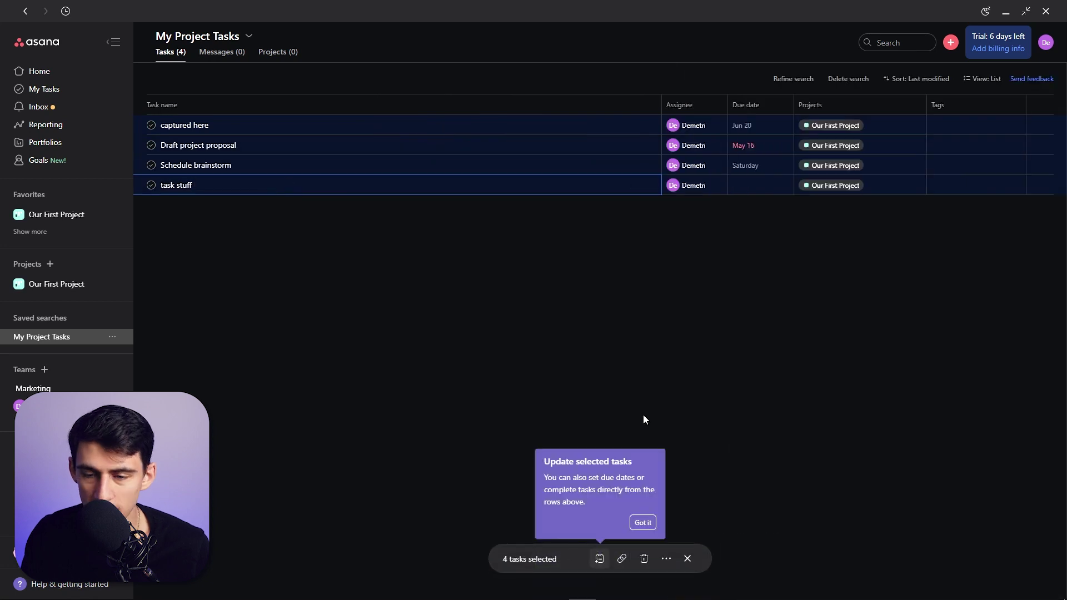
{"action": "left_click", "coordinate": [379, 134]}
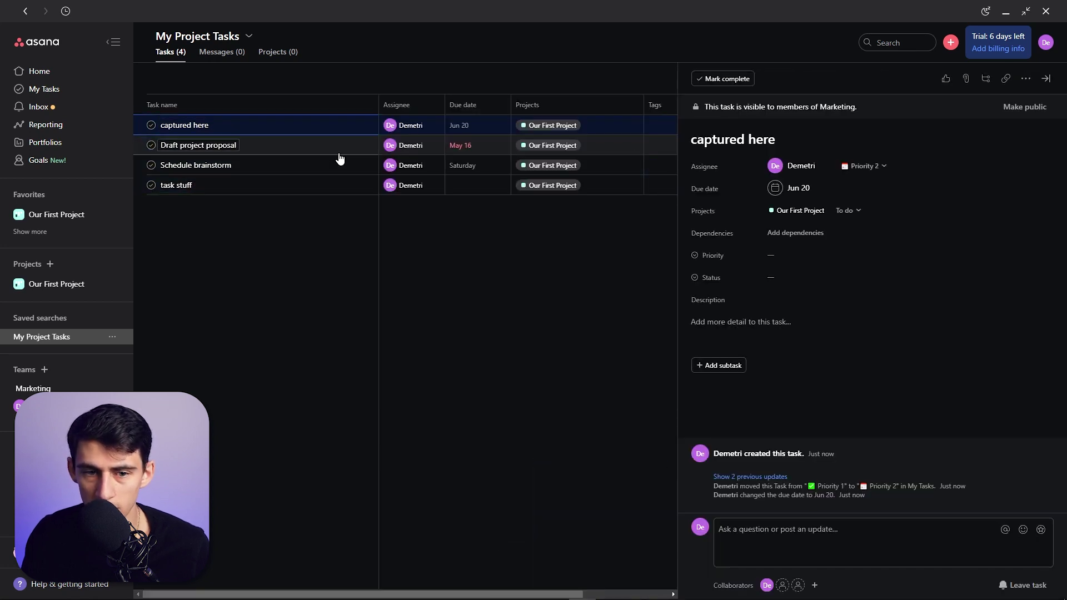
{"action": "left_click", "coordinate": [321, 148]}
{"action": "left_click", "coordinate": [309, 185]}
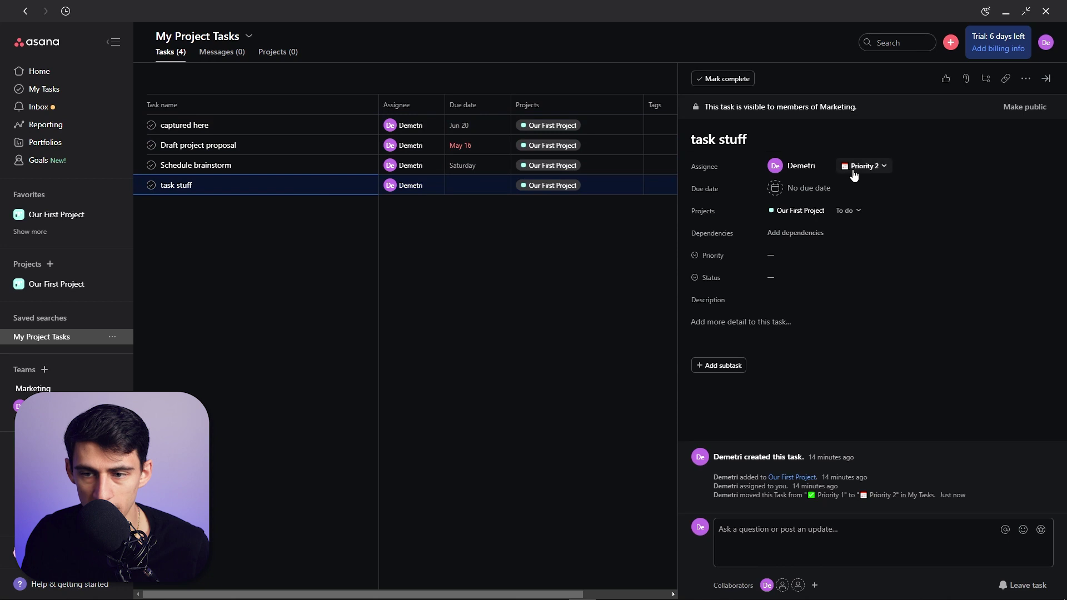